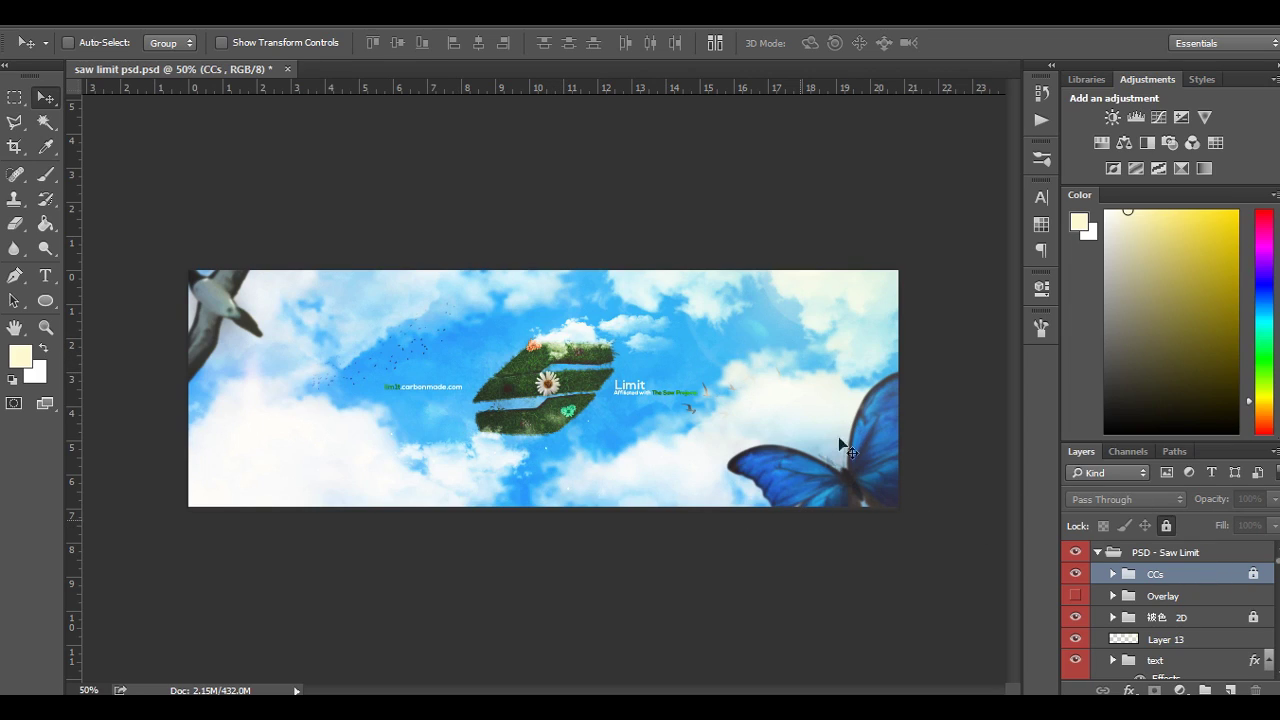
Step: Select the layers from CCs down to BG and merge copies of them into a flattened CCs copy layer
scroll(1237, 611, down, 2)
scroll(1237, 611, down, 3)
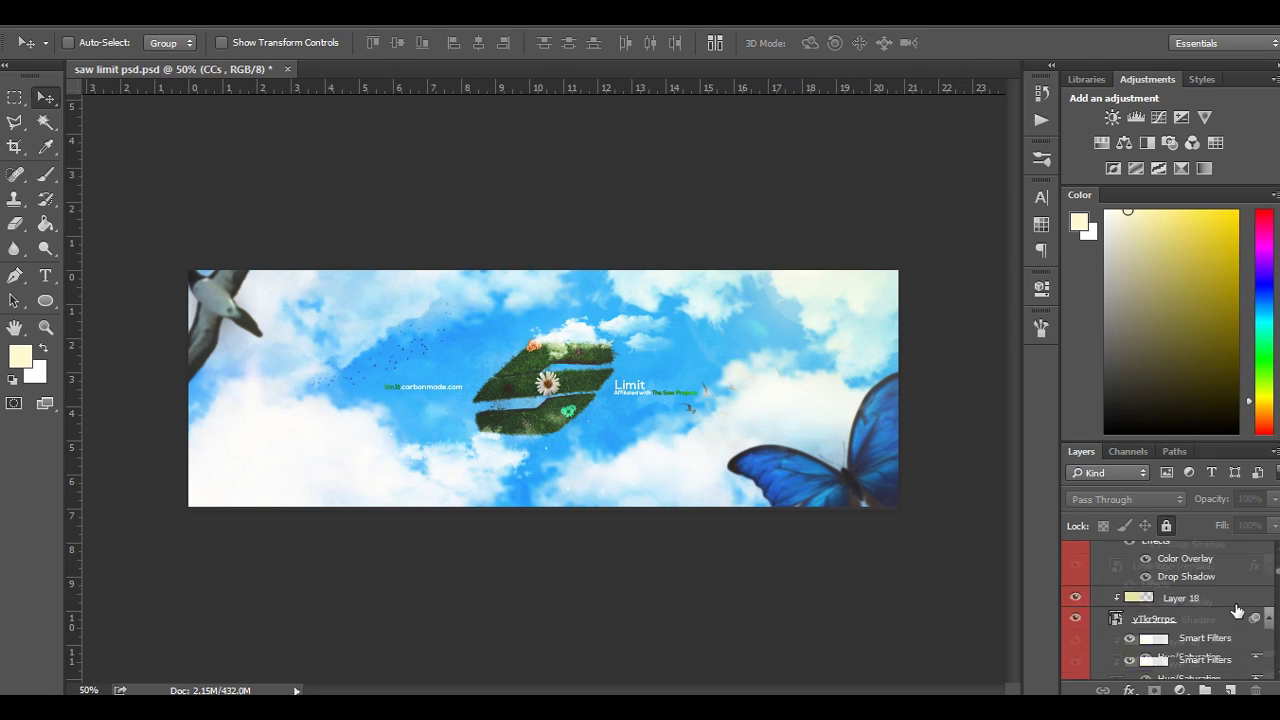
scroll(1237, 611, down, 3)
scroll(1237, 611, down, 3)
scroll(1200, 640, down, 3)
scroll(1190, 645, down, 3)
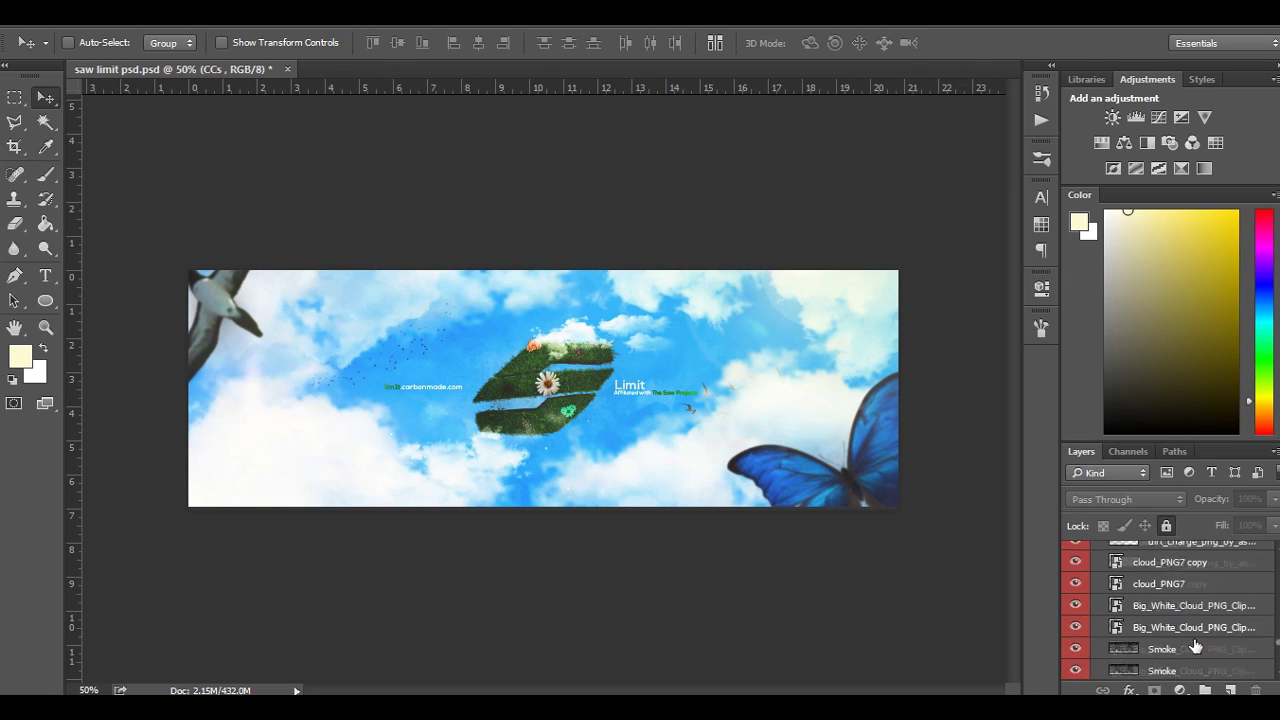
scroll(1180, 665, down, 3)
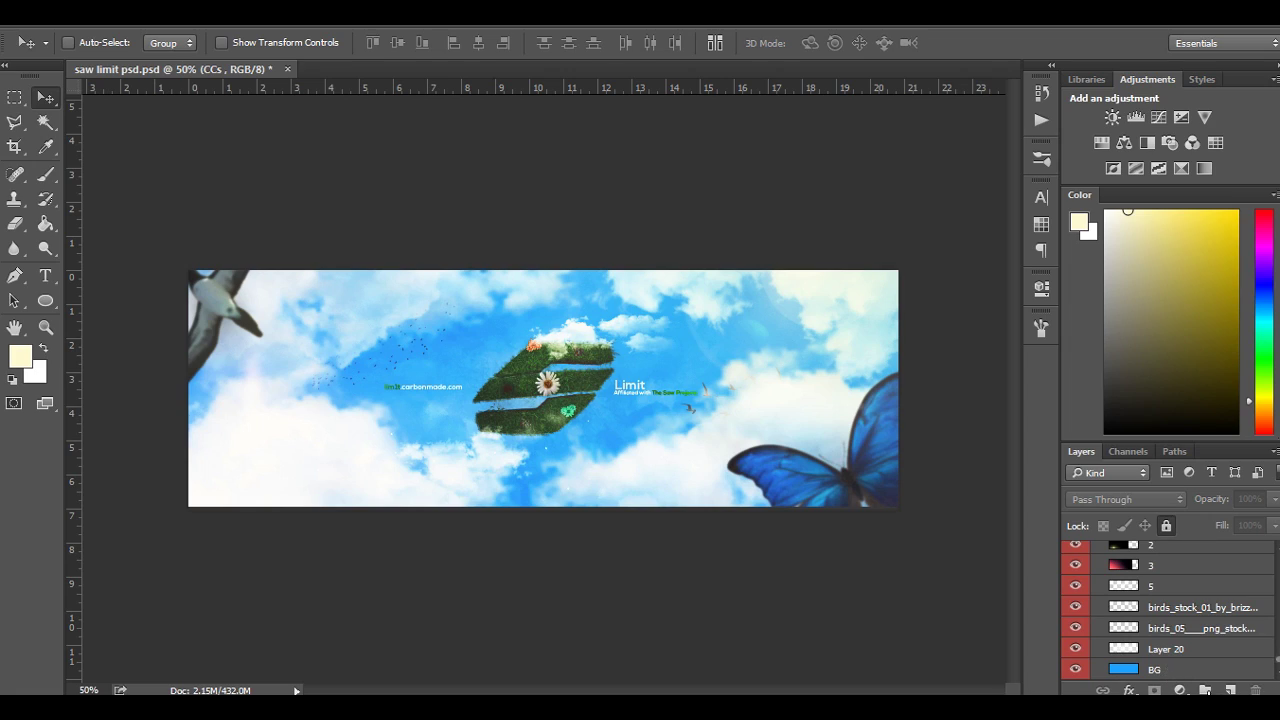
shift+click(1181, 676)
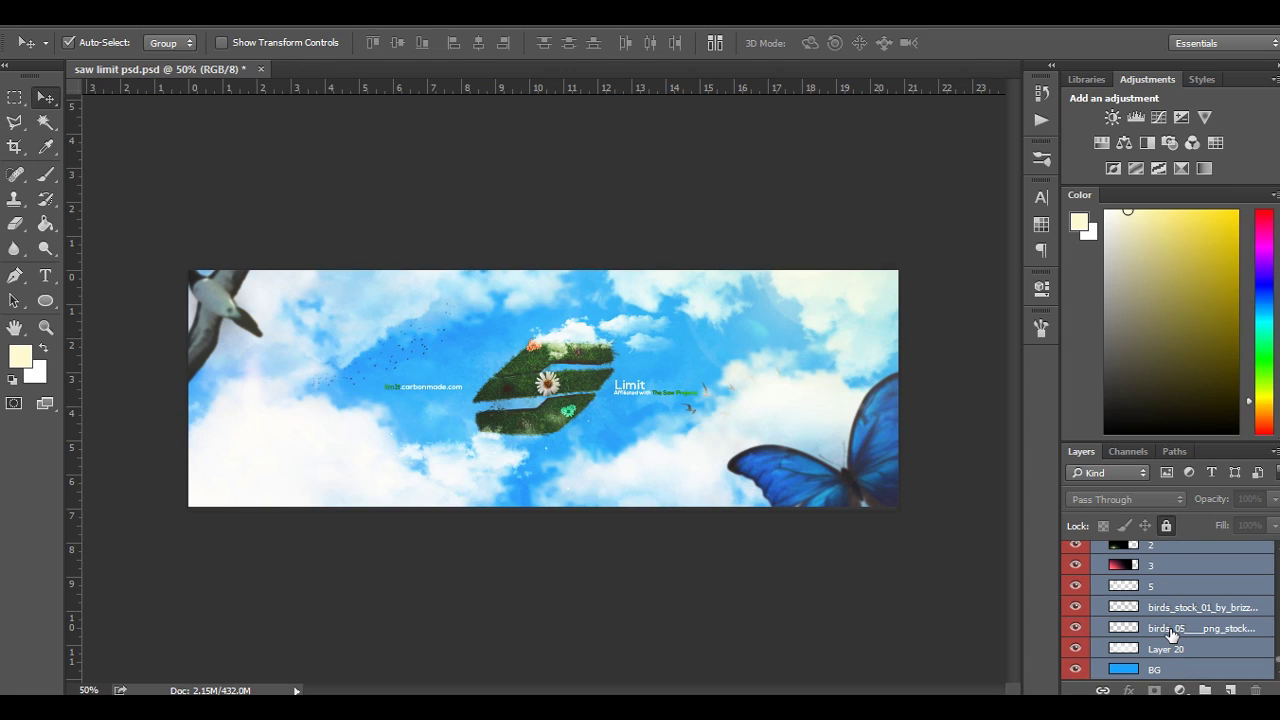
scroll(1165, 628, up, 10)
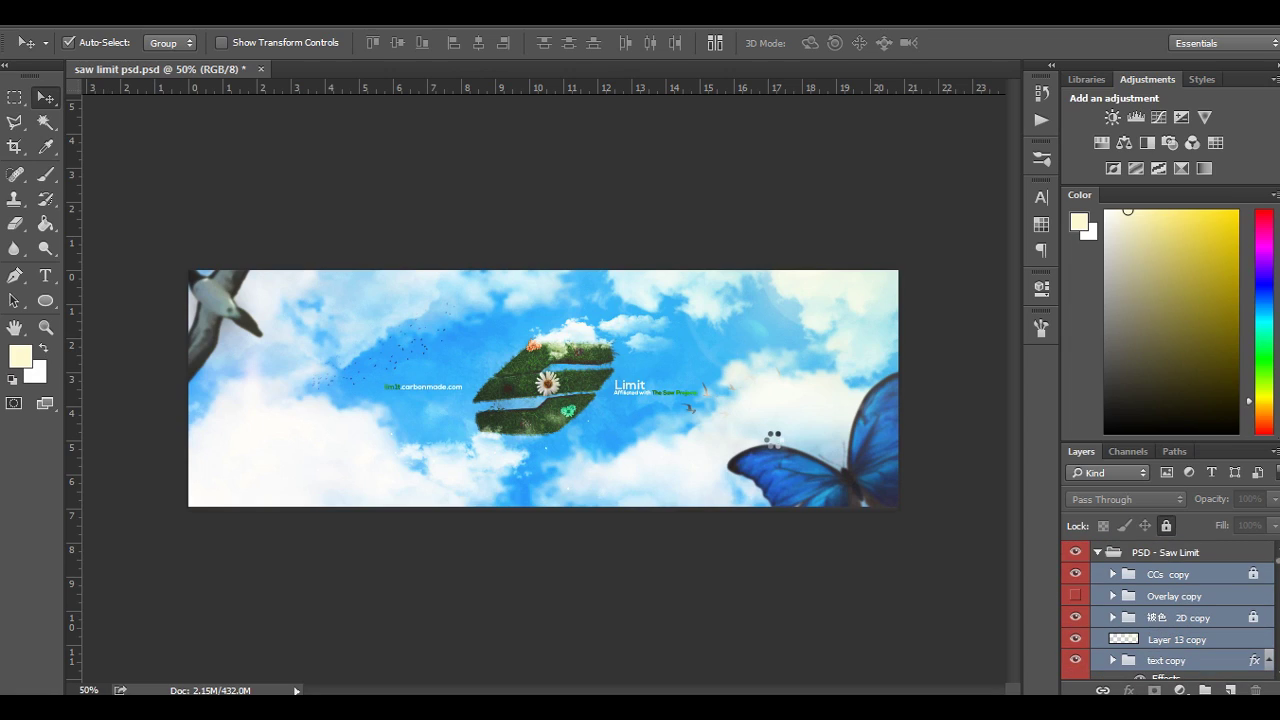
key(ctrl+e)
Step: Stamp the whole visible banner onto a new Layer 24
key(ctrl+a)
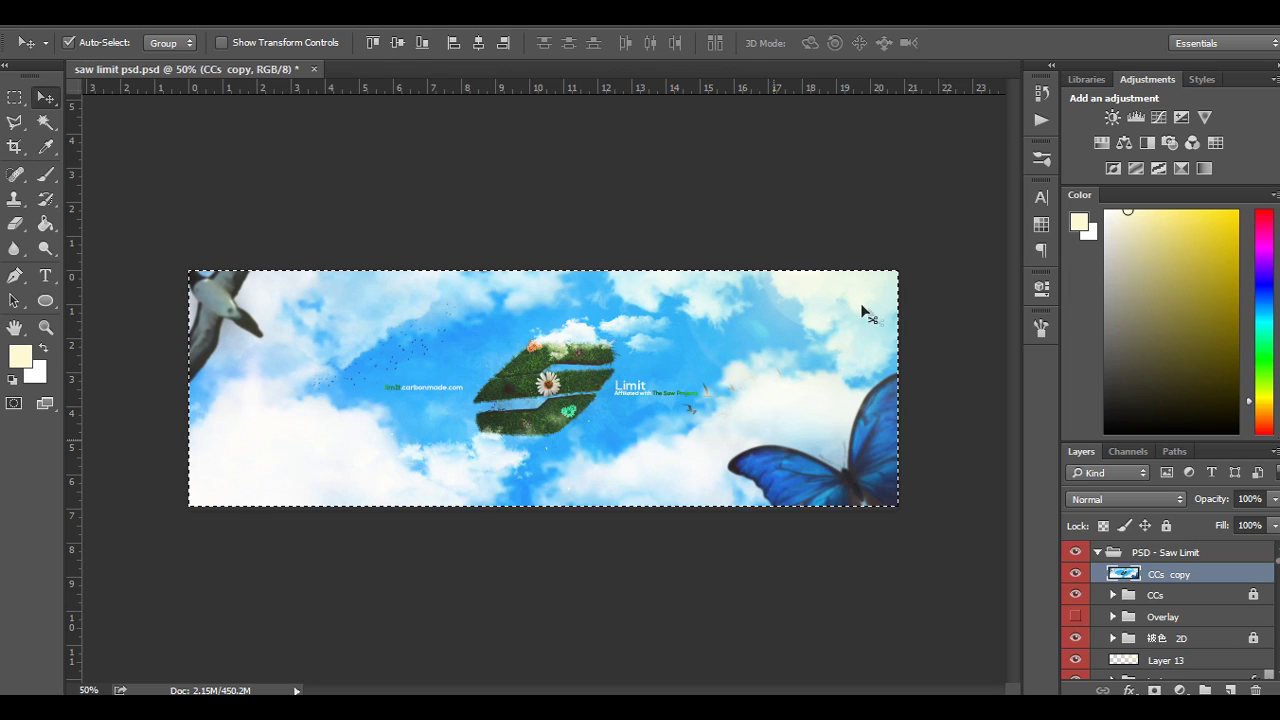
key(ctrl+shift+j)
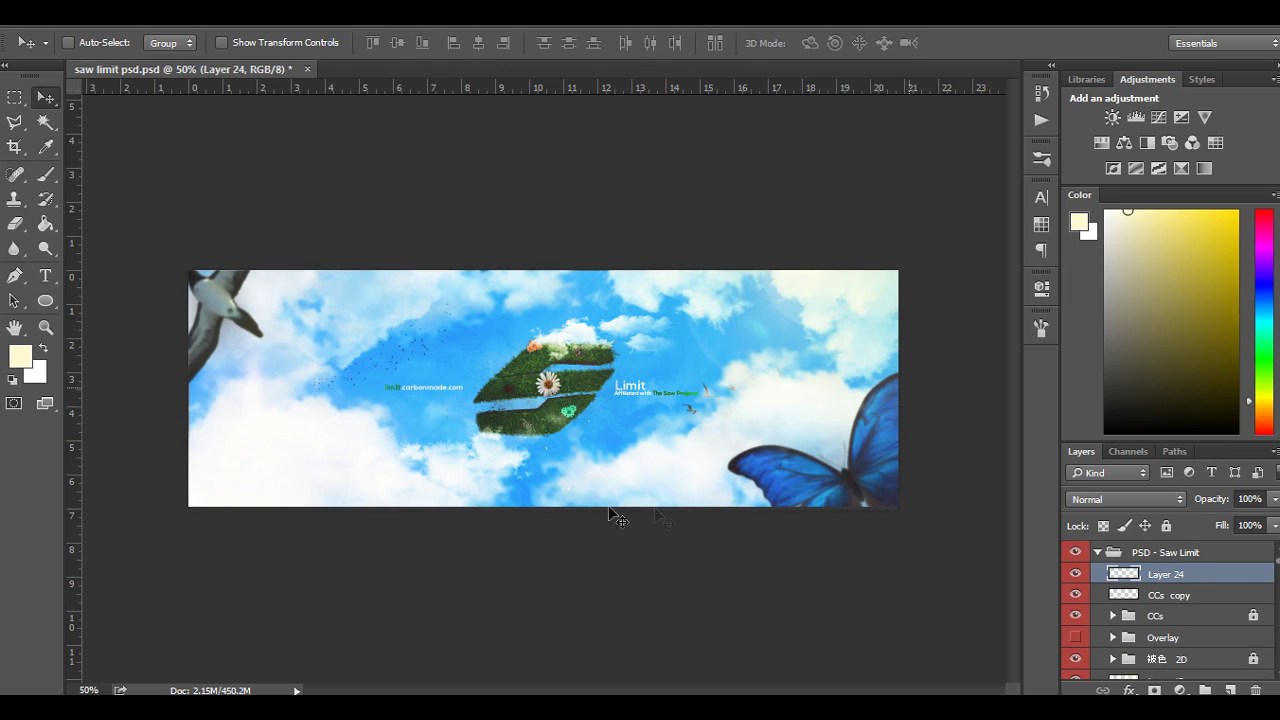
key(ctrl+alt+shift+e)
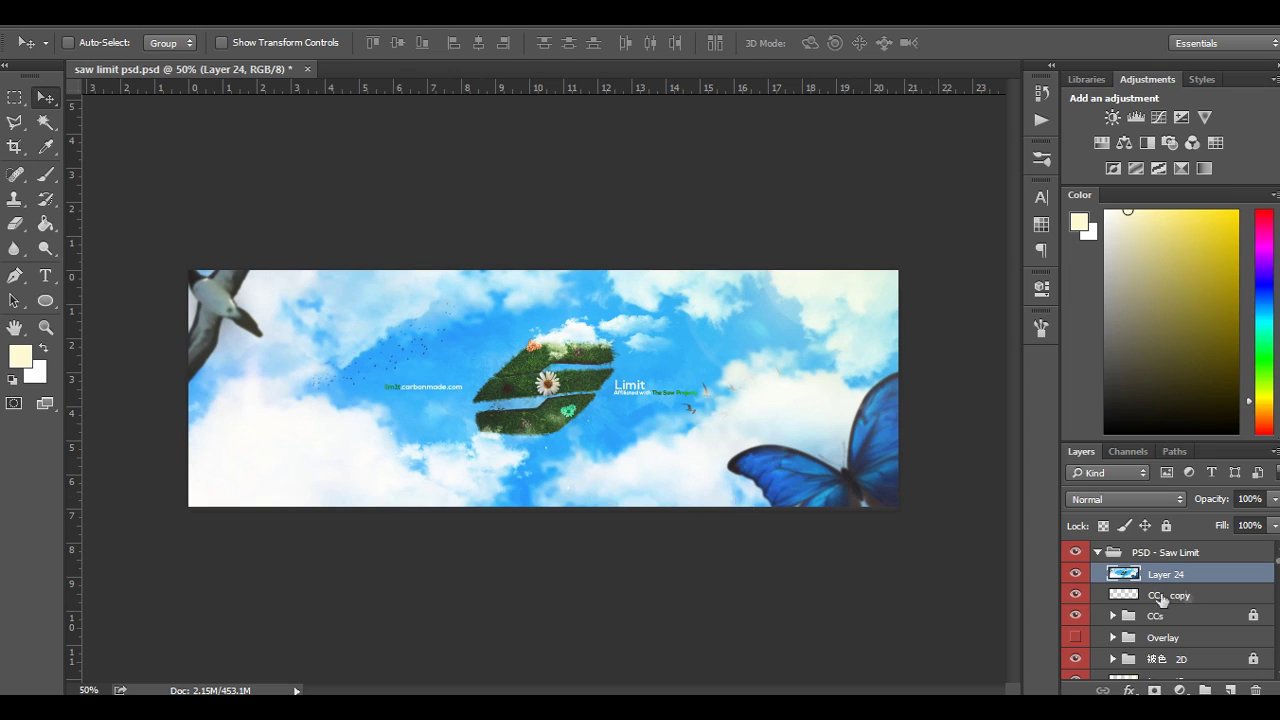
Step: Delete the CCs copy layer
drag(1191, 594, 1178, 598)
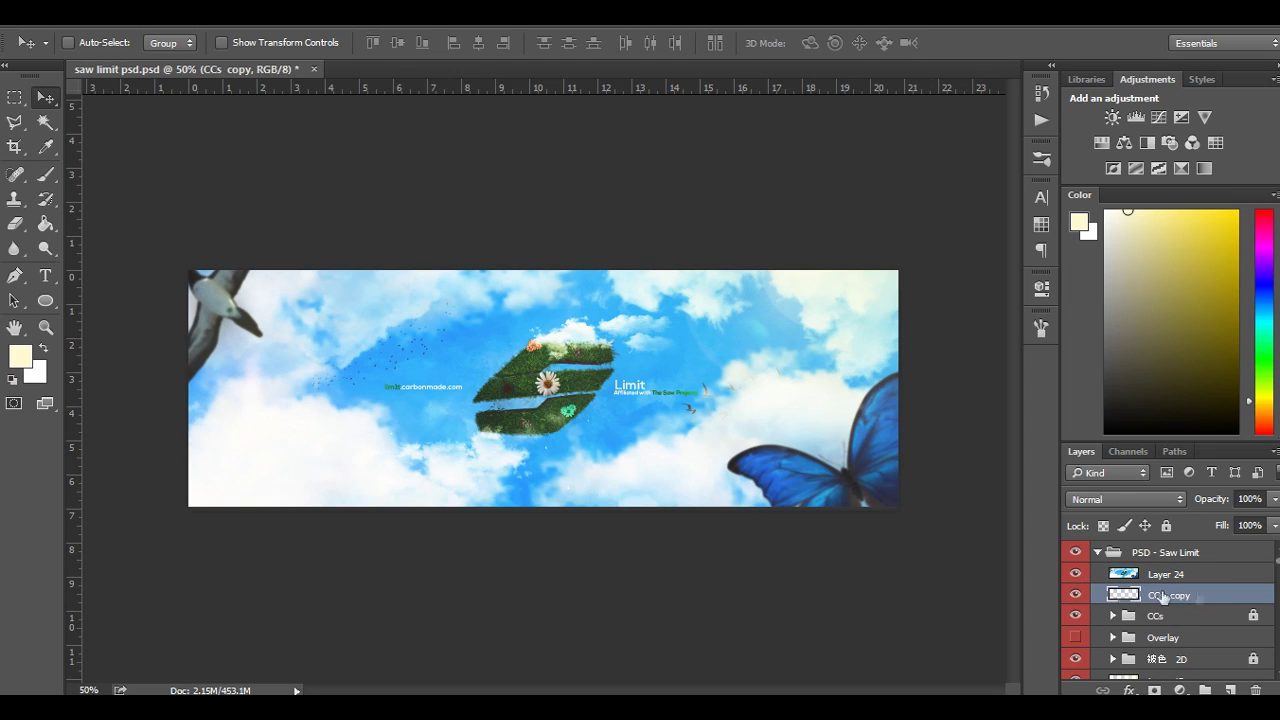
click(1076, 575)
mouse_move(488, 367)
mouse_down()
mouse_move(225, 473)
mouse_move(511, 447)
mouse_move(505, 412)
mouse_up()
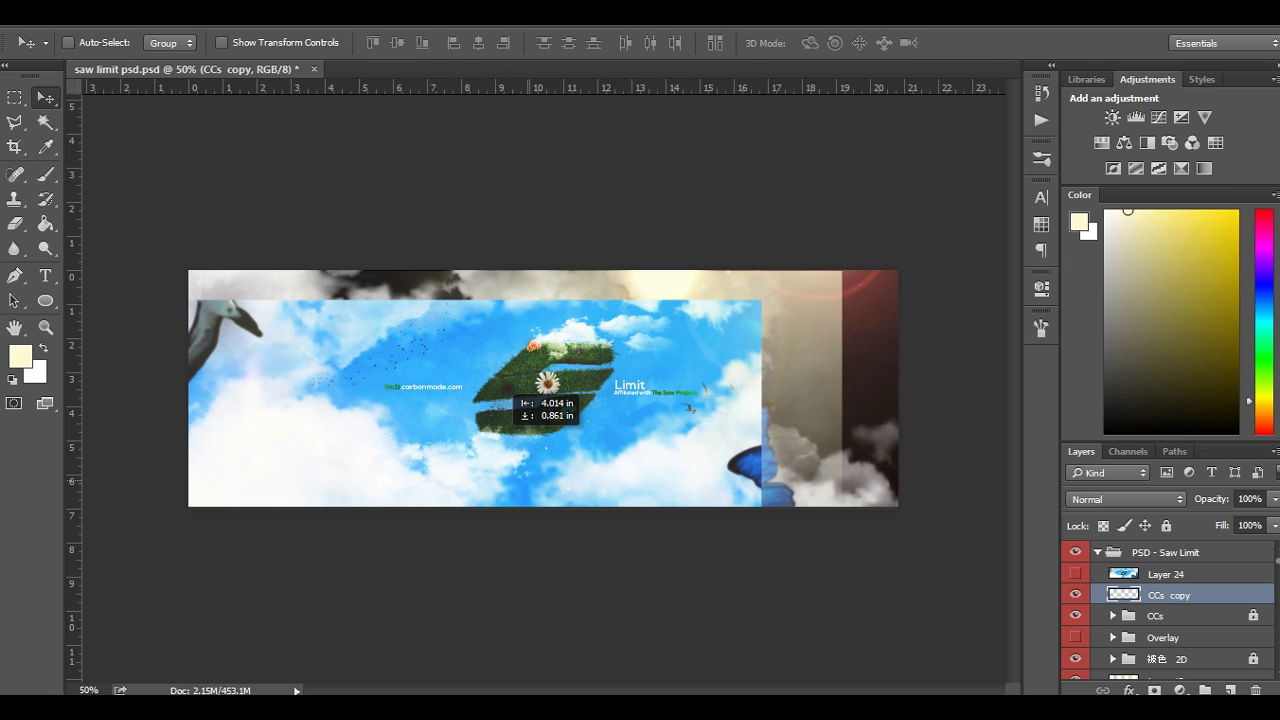
click(1075, 594)
key(Delete)
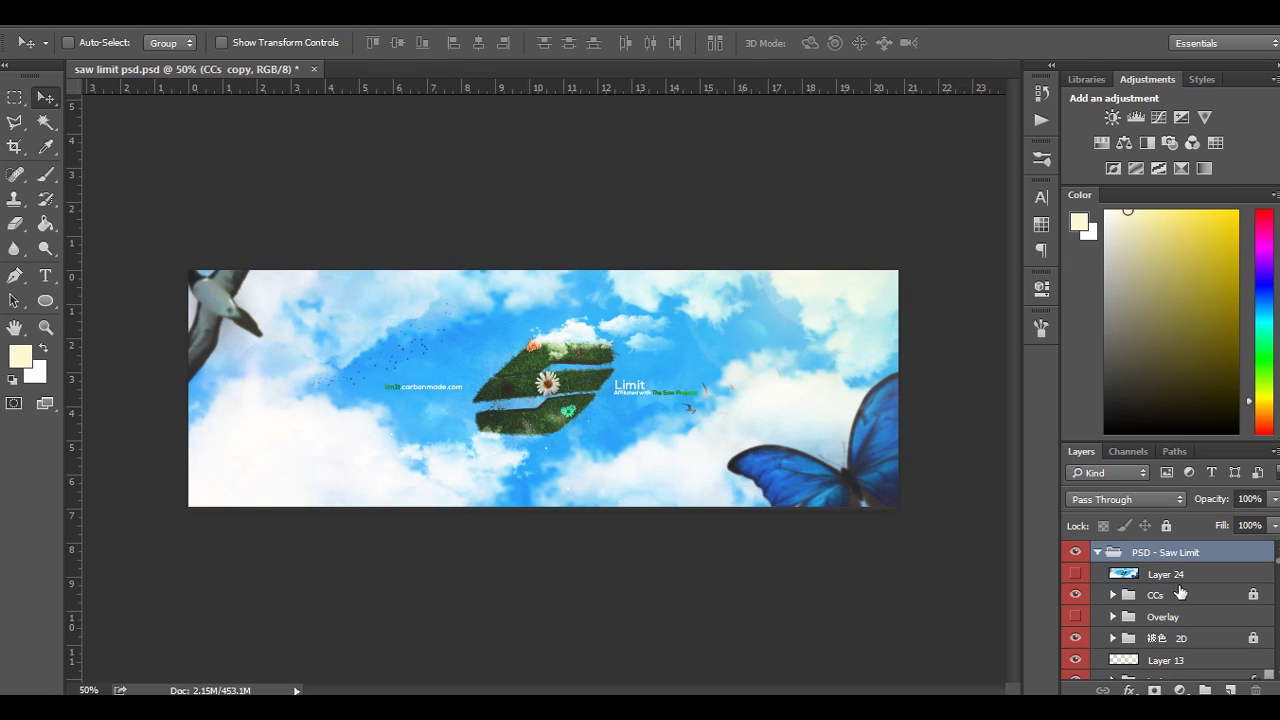
Step: Rename Layer 24 to 'Final' and keep it visible
click(1075, 574)
double_click(1165, 574)
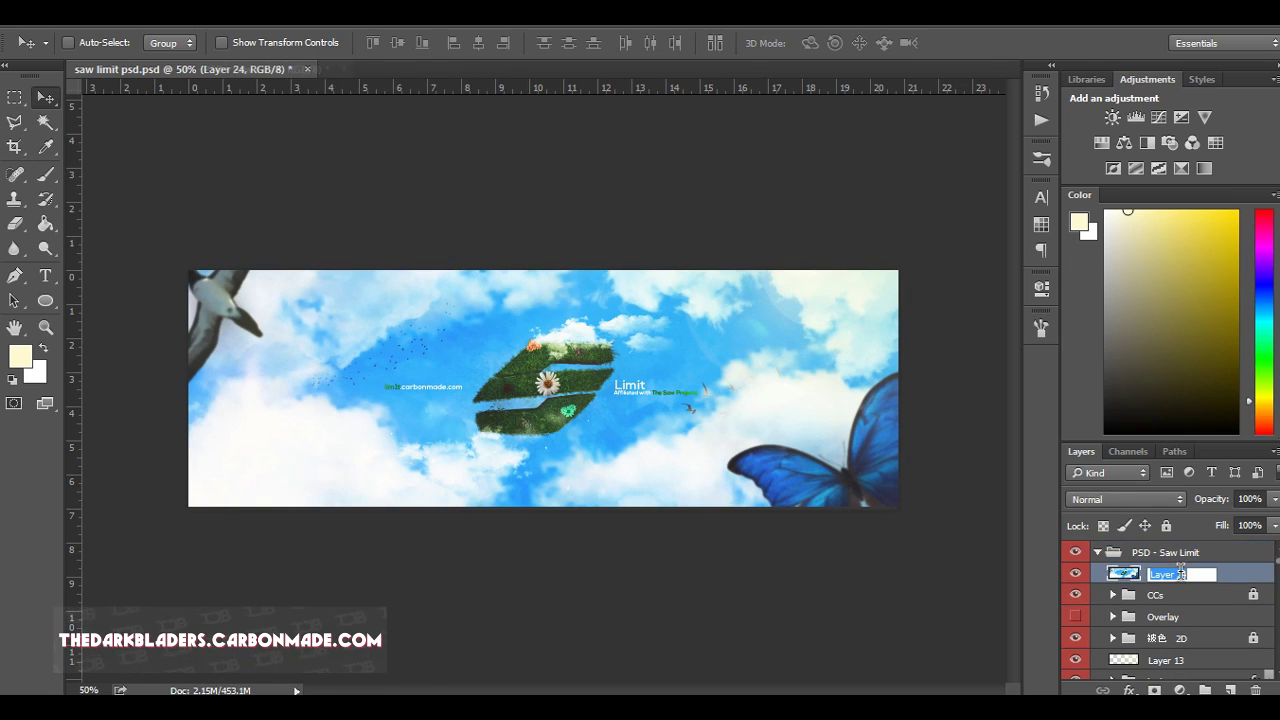
text(Final)
key(Return)
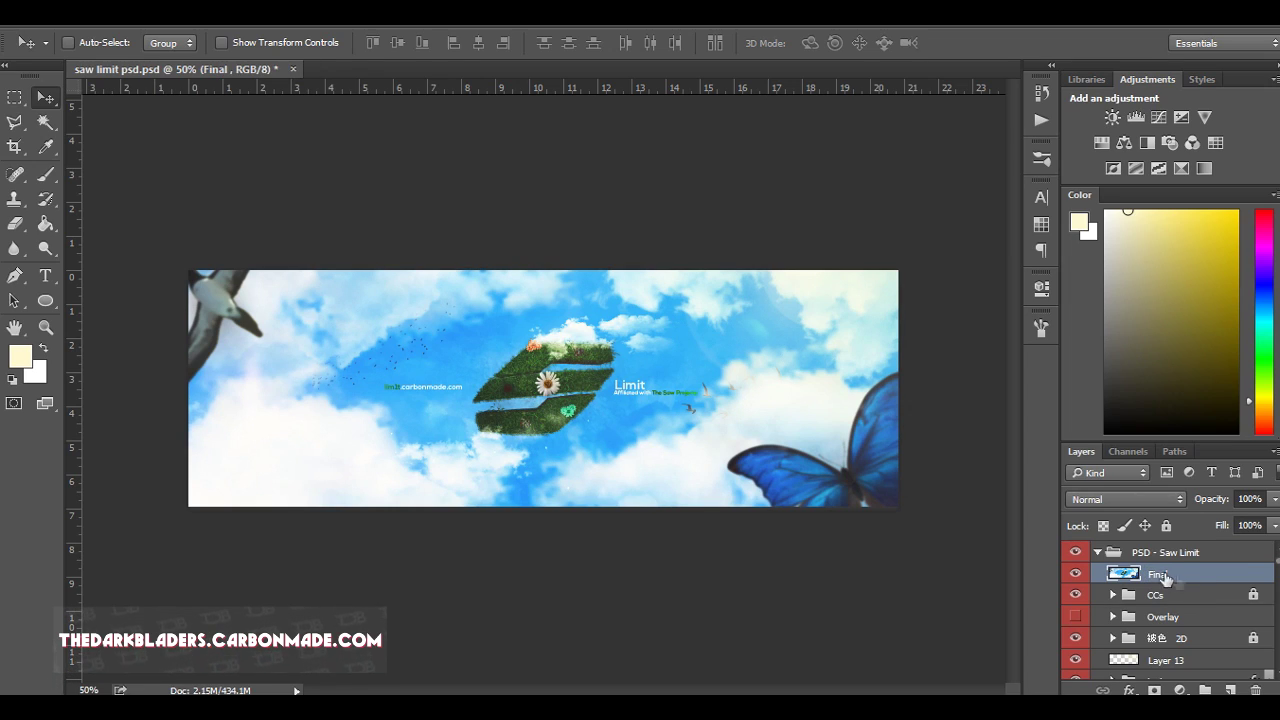
click(1075, 574)
click(1076, 575)
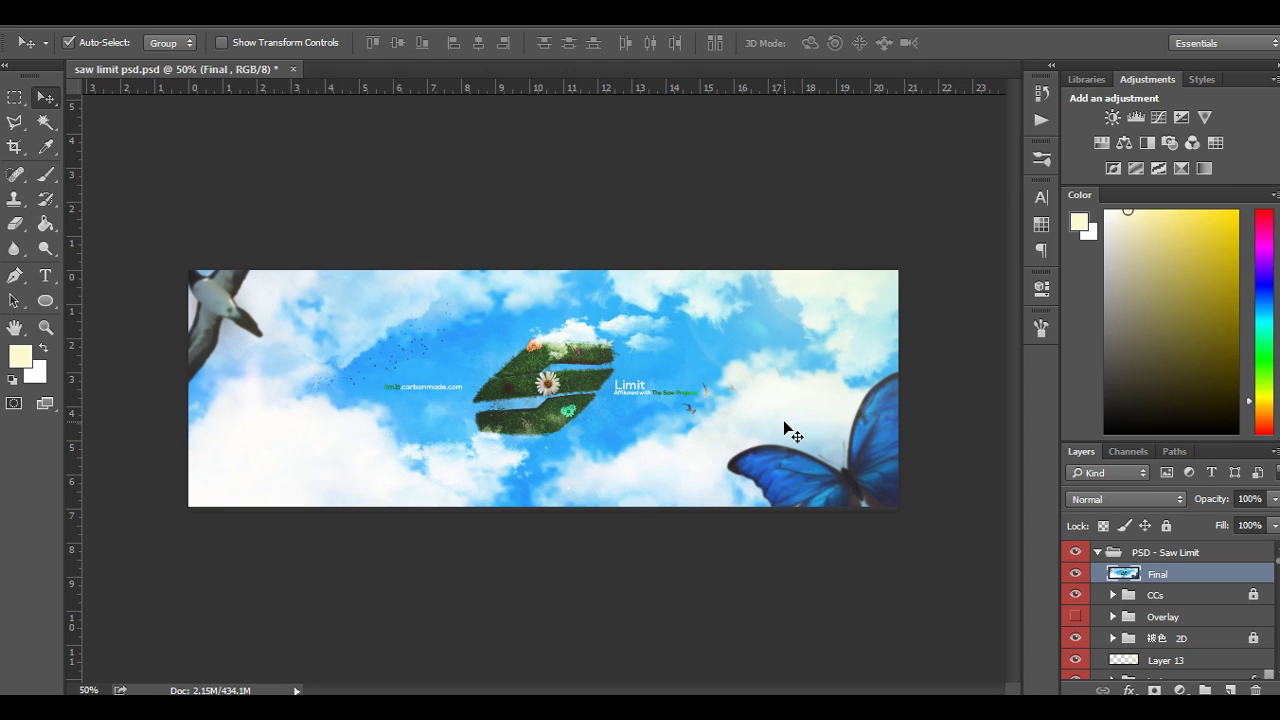
Step: Duplicate Final and apply a 10 px High Pass filter to the copy
key(ctrl+j)
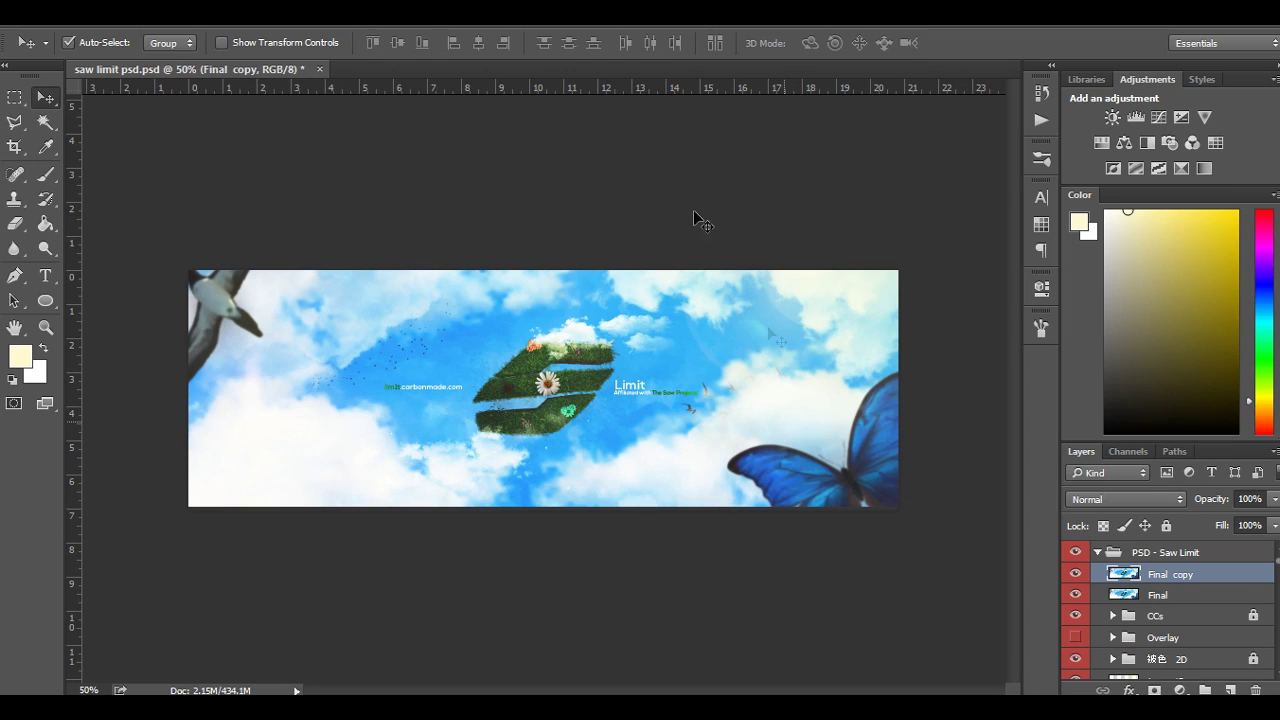
click(301, 23)
mouse_move(410, 384)
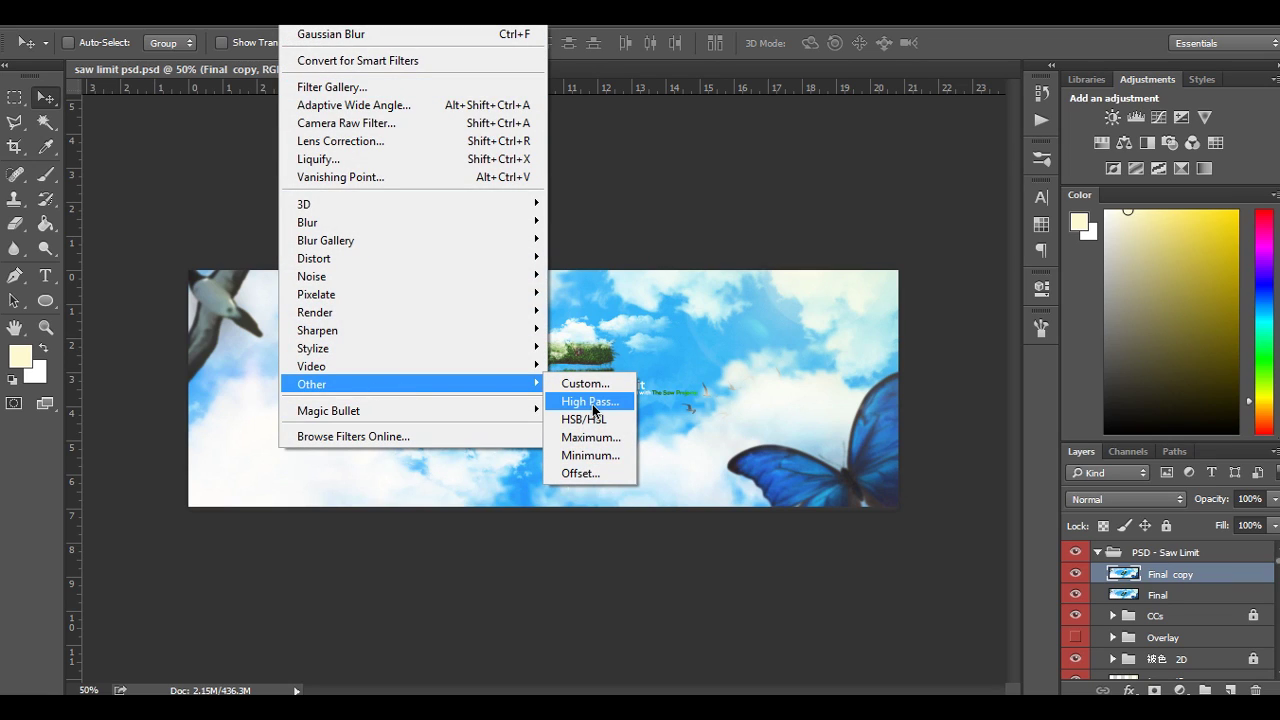
click(592, 402)
drag(232, 140, 269, 86)
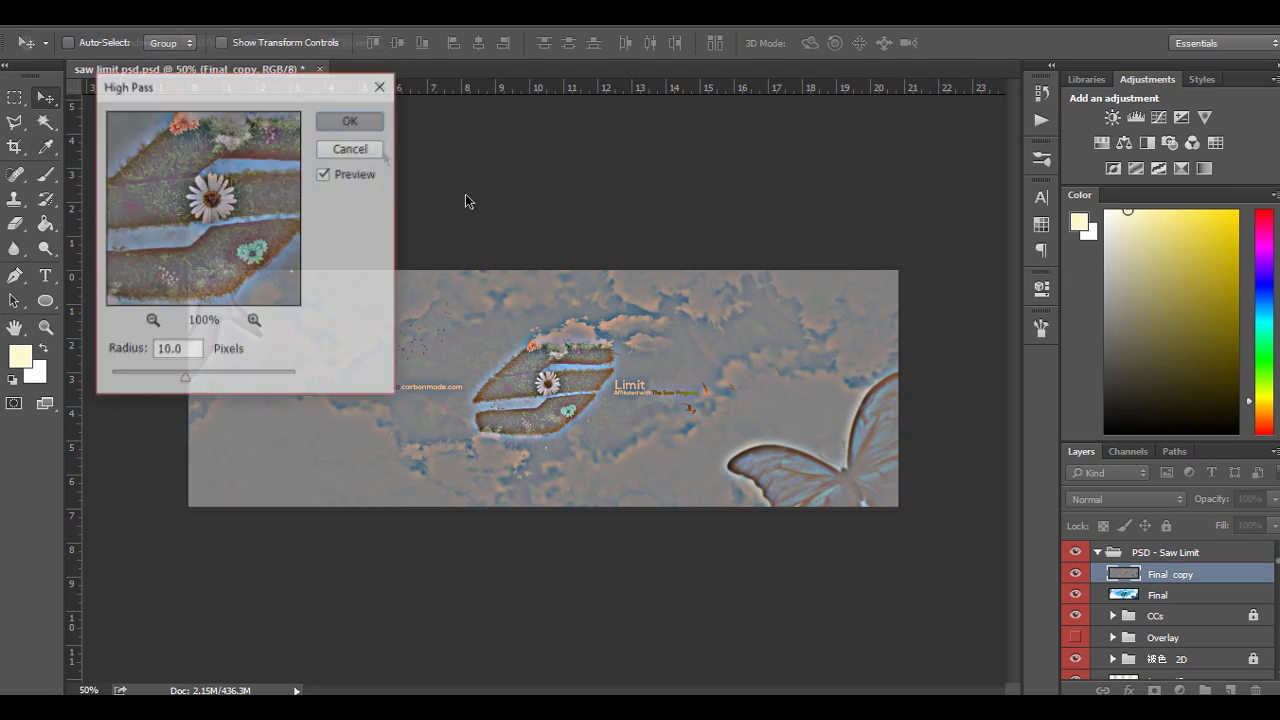
key(Return)
Step: Blend Final copy as Overlay at 31% opacity
click(1089, 505)
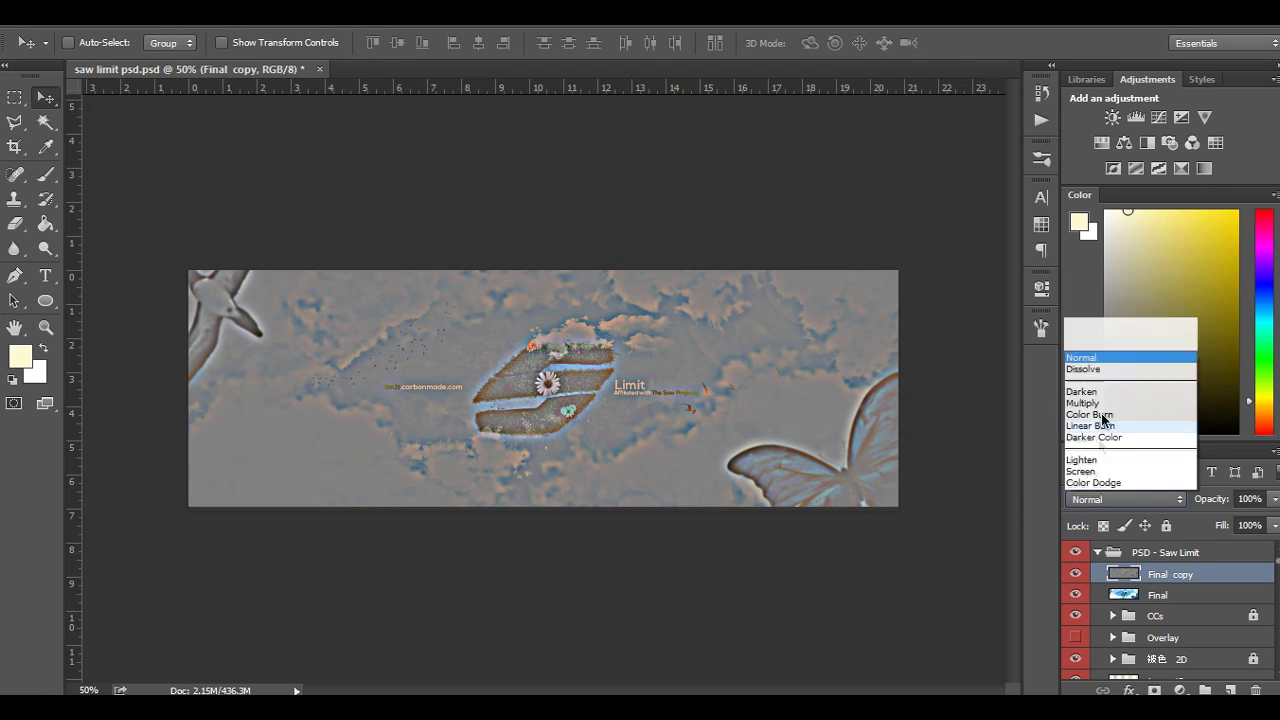
click(1119, 303)
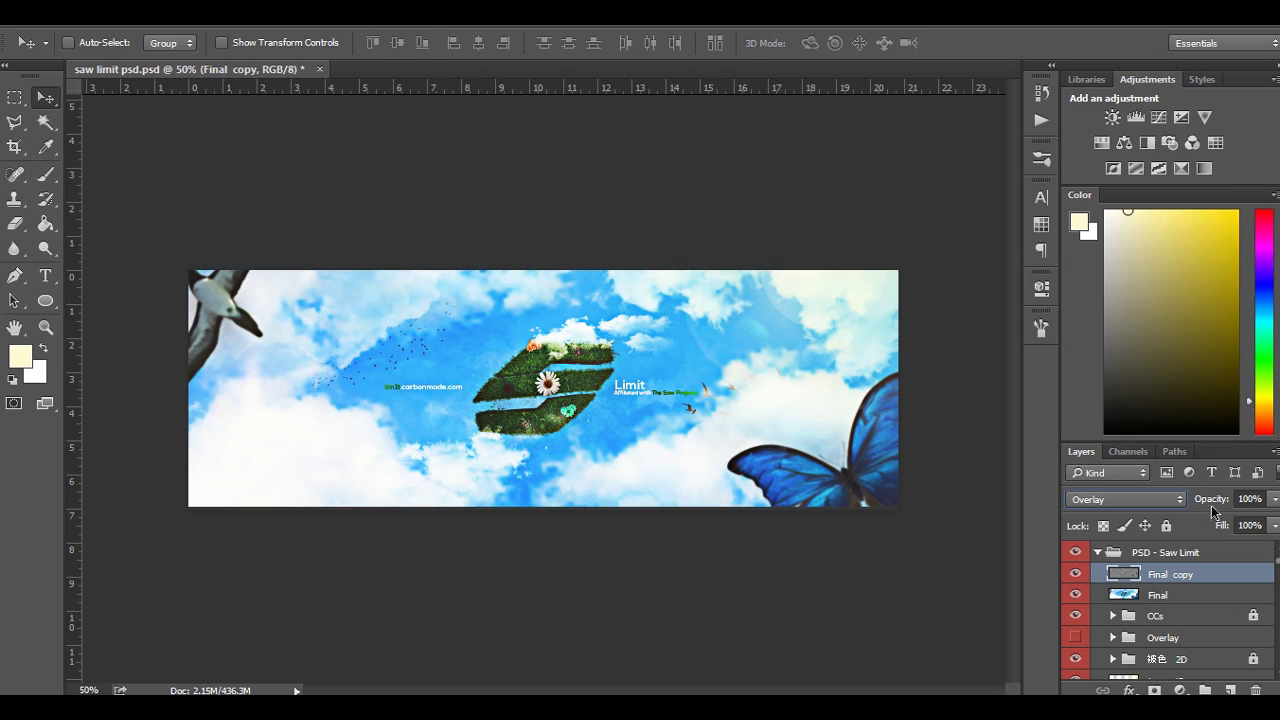
mouse_move(1211, 505)
mouse_down()
mouse_move(1080, 510)
mouse_move(1168, 515)
mouse_move(1076, 522)
mouse_move(1098, 520)
mouse_up()
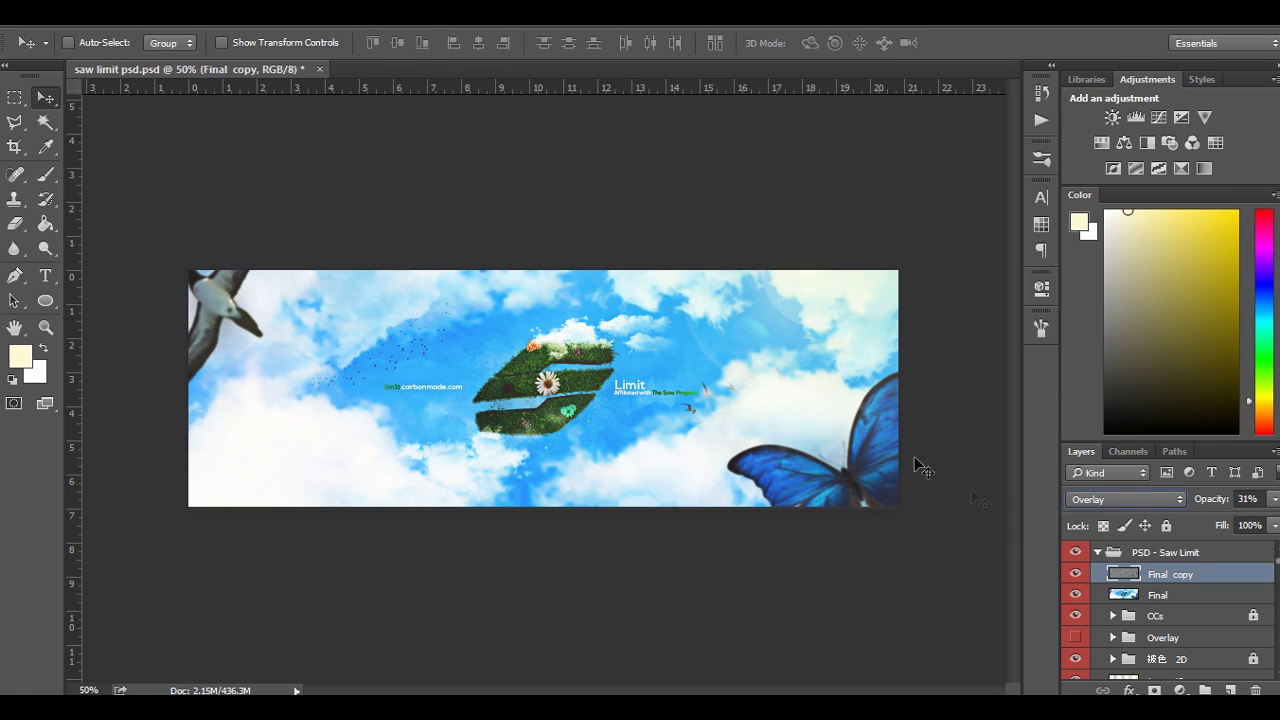
Step: Merge Final with Final copy and duplicate the result as Final copy 2
shift+click(1165, 595)
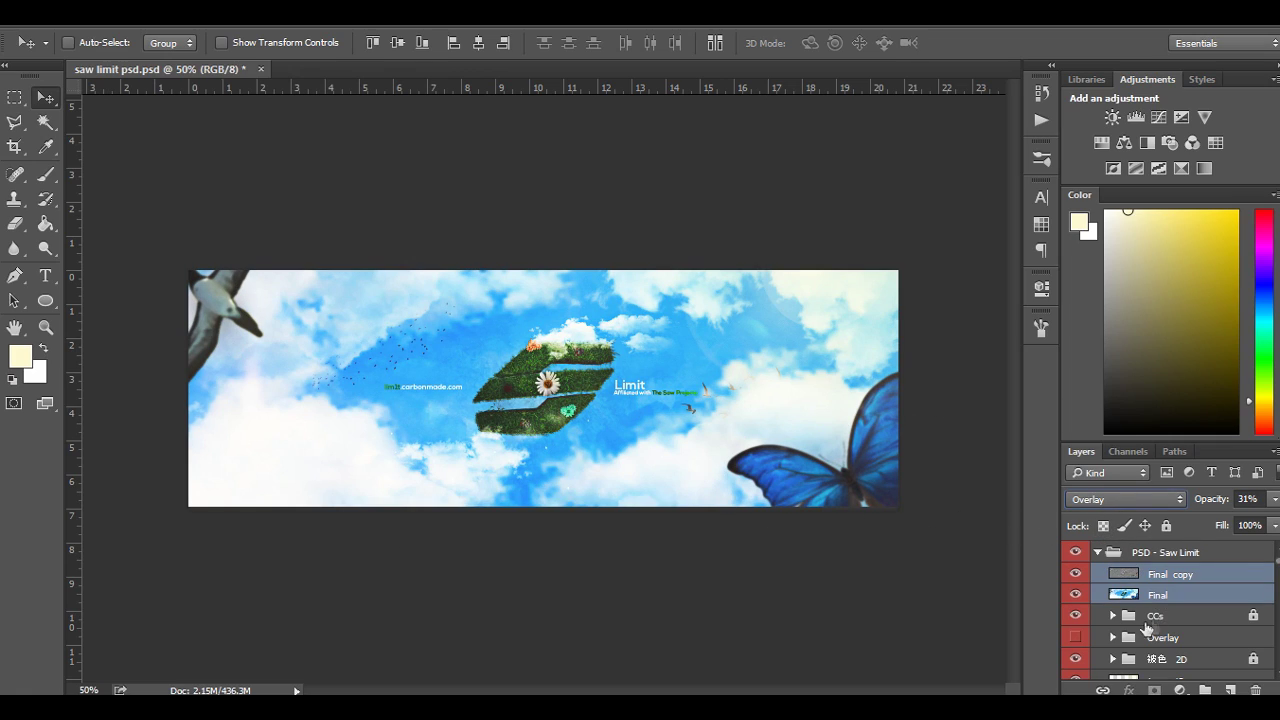
key(ctrl+e)
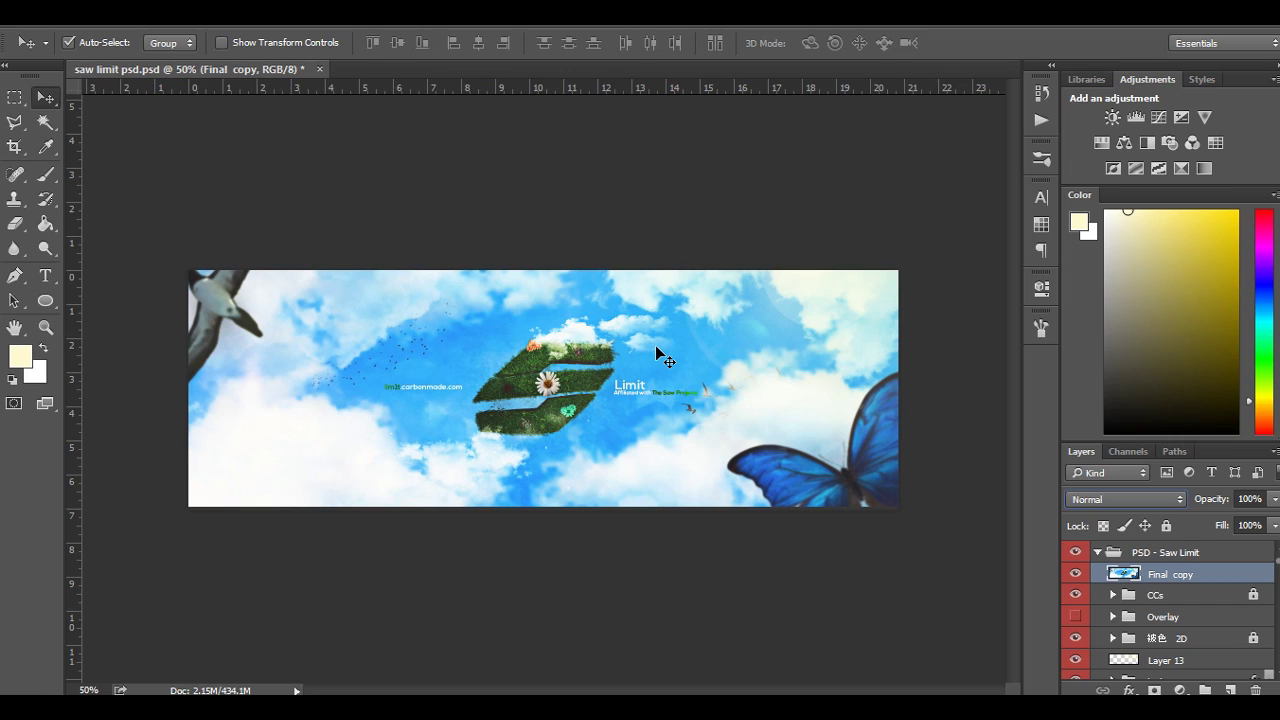
key(ctrl+j)
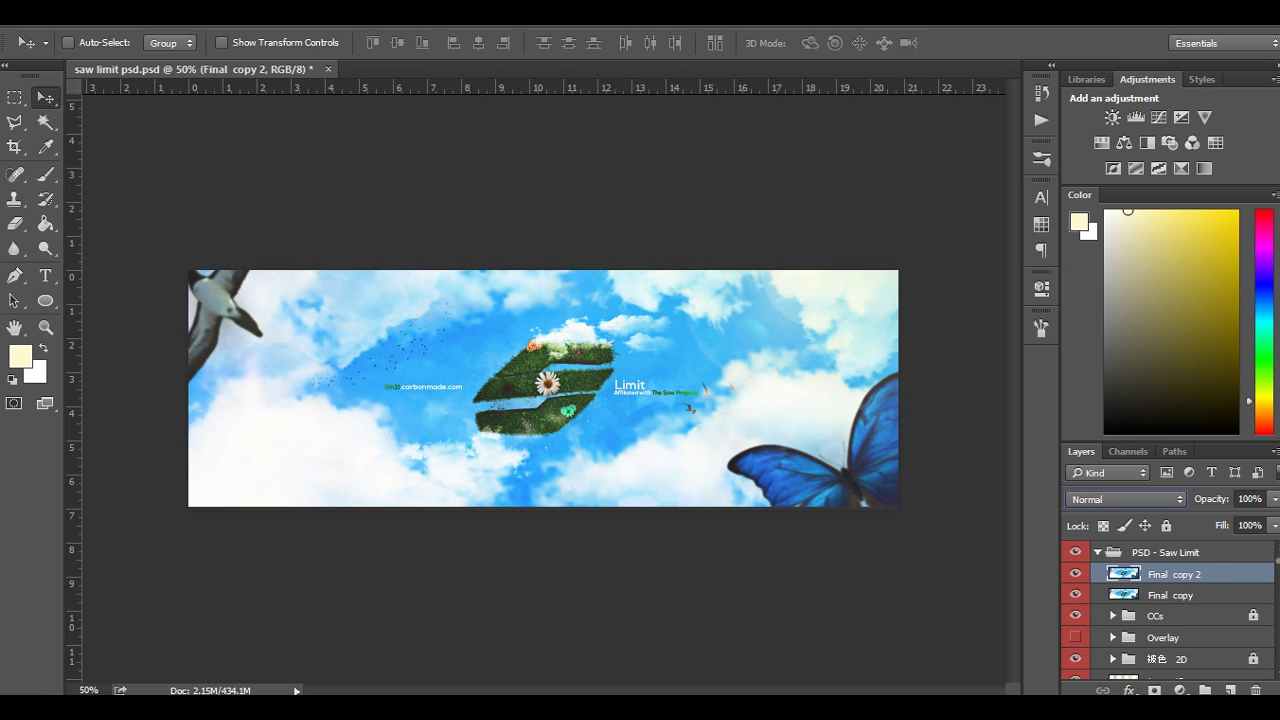
key(alt+t)
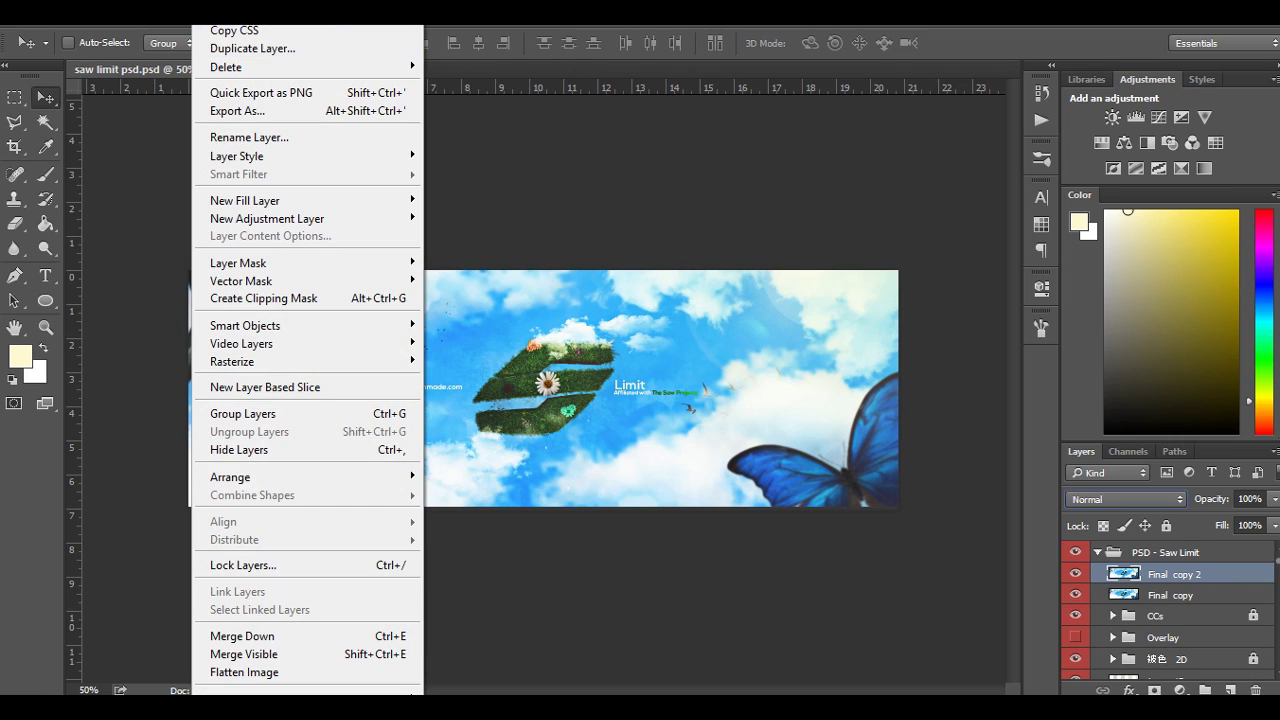
key(Escape)
key(alt+t)
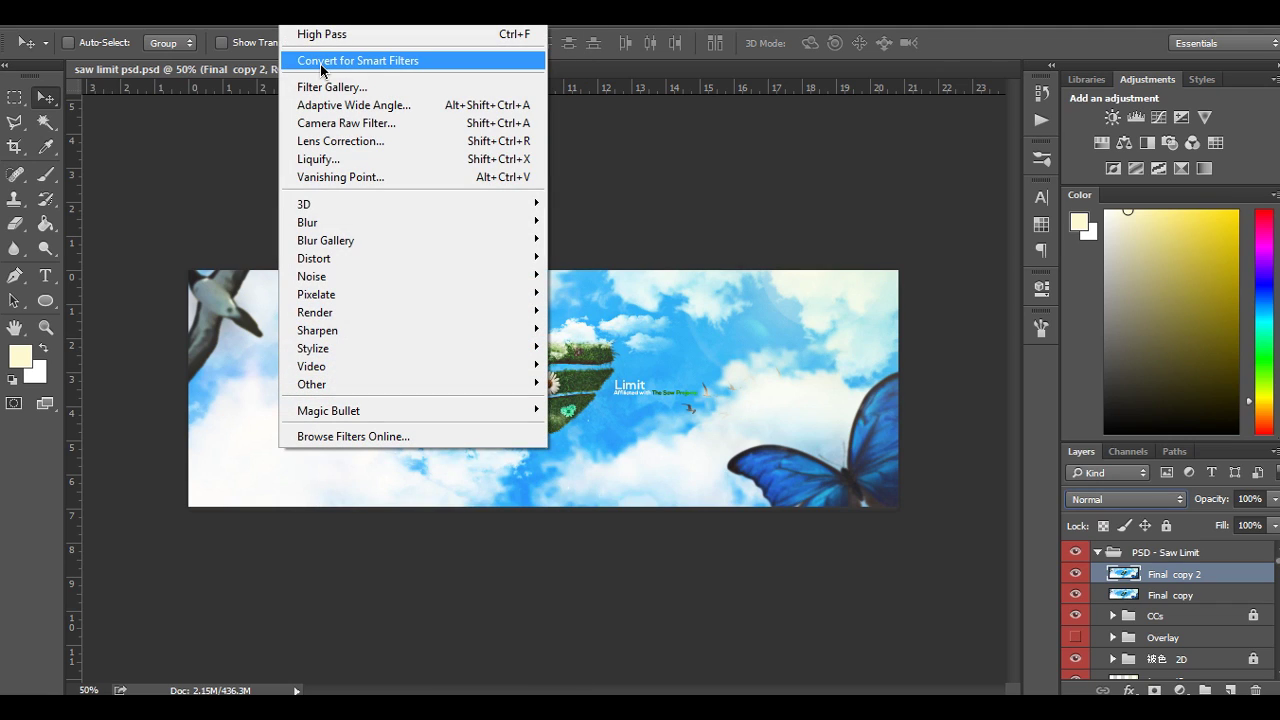
Step: Apply Glowing Edges with Edge Brightness 2 to Final copy 2, blended as Linear Dodge (Add)
click(337, 88)
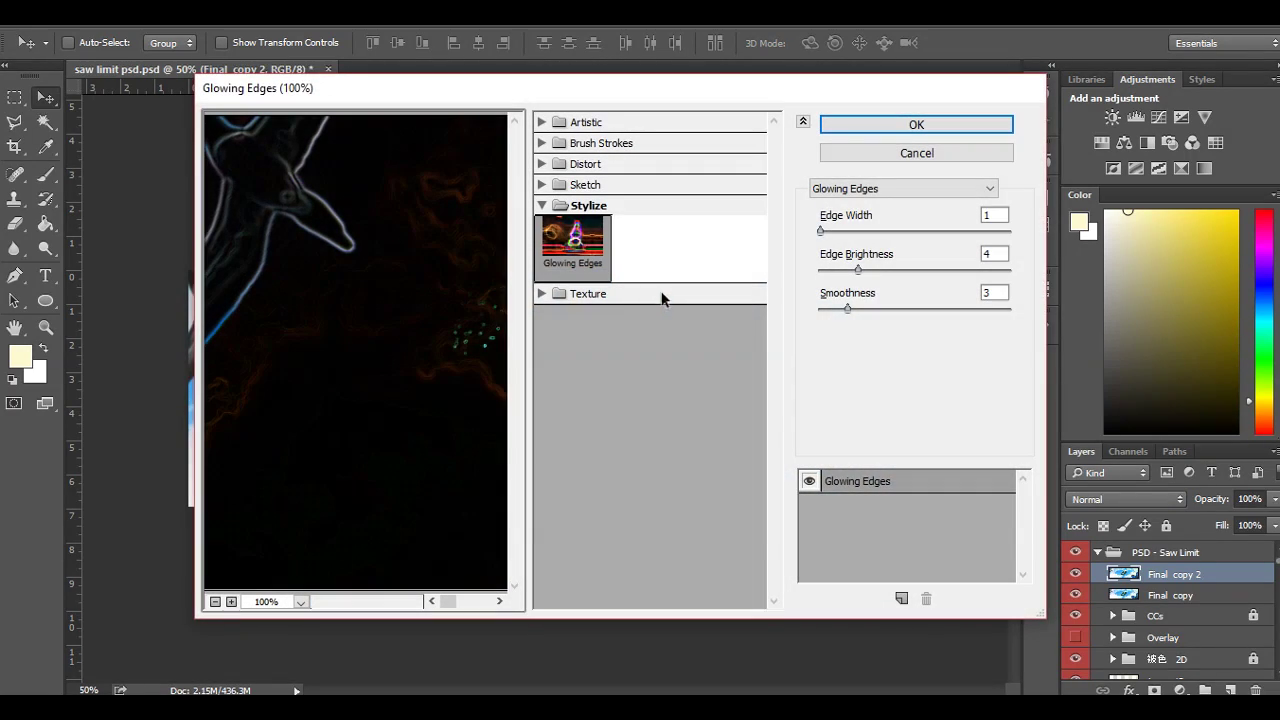
click(555, 206)
click(556, 207)
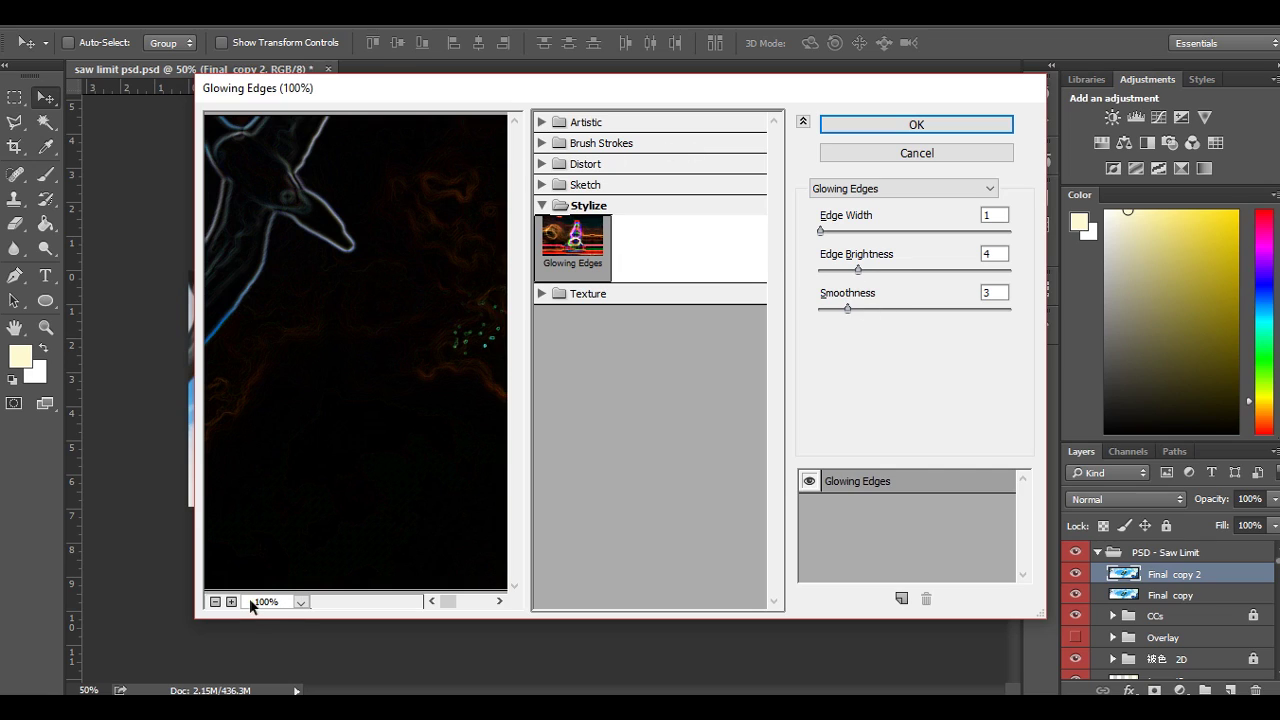
drag(444, 602, 466, 602)
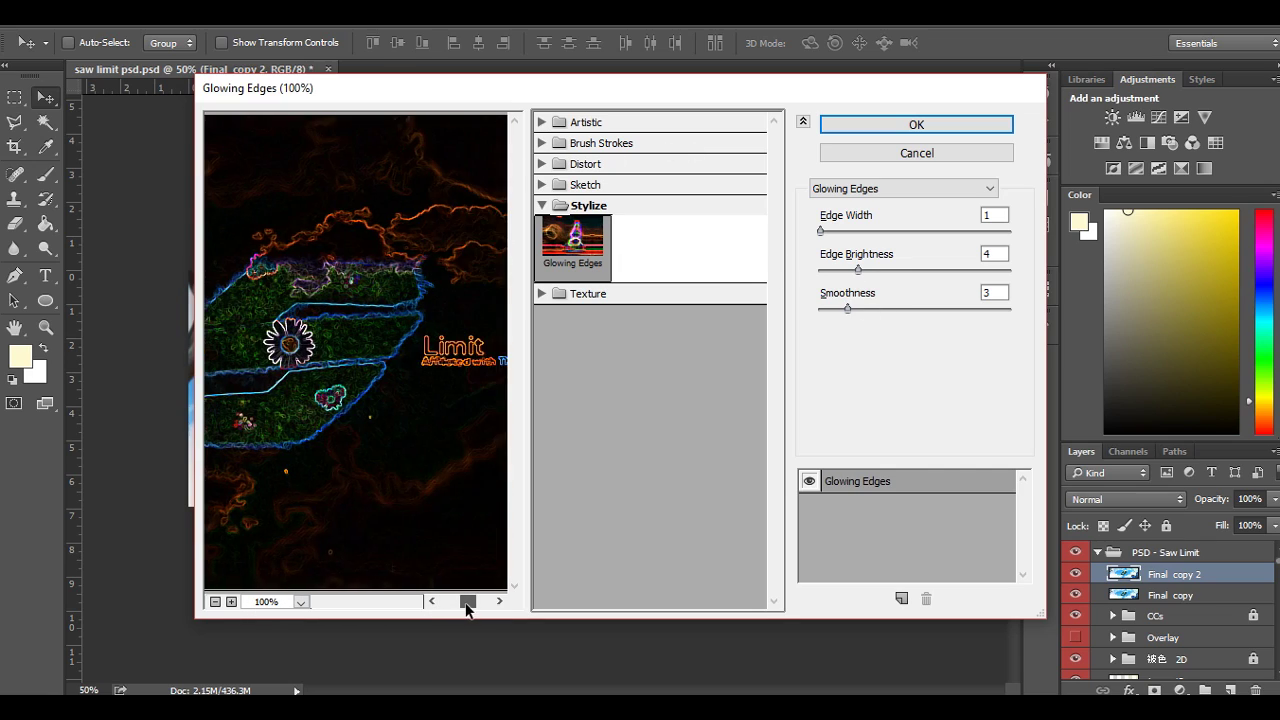
drag(857, 269, 836, 270)
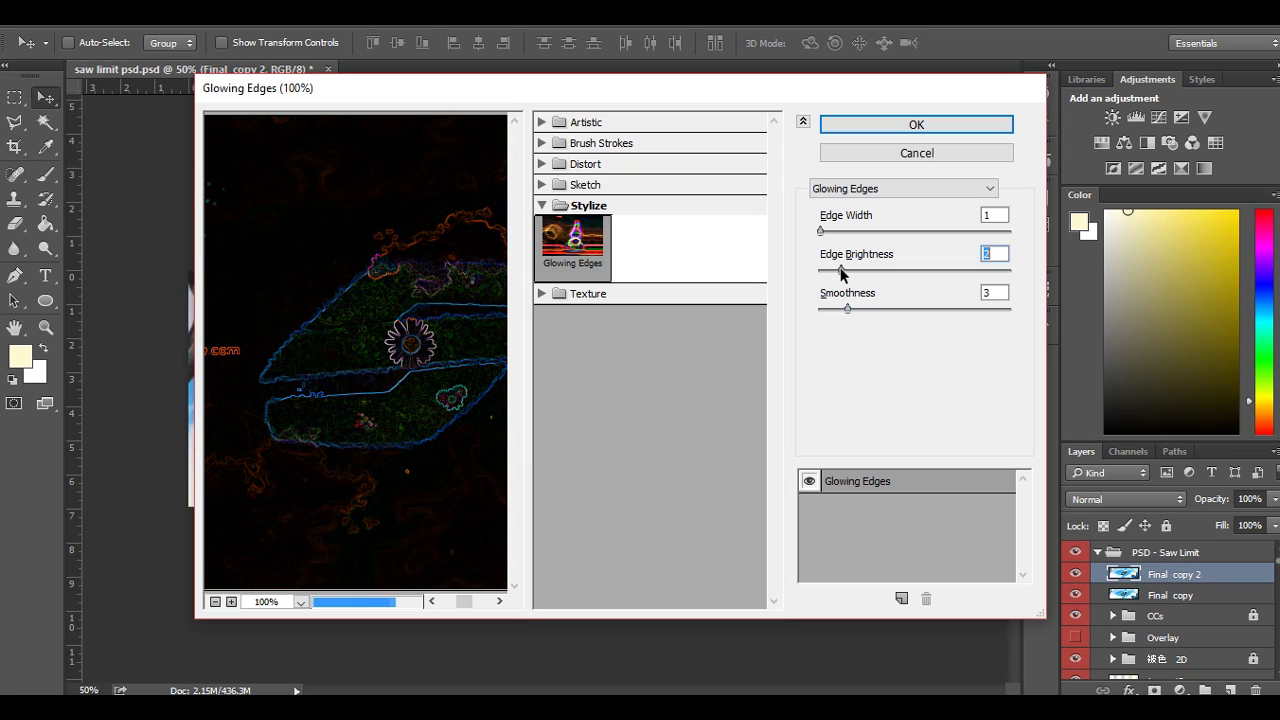
drag(847, 308, 840, 312)
click(825, 231)
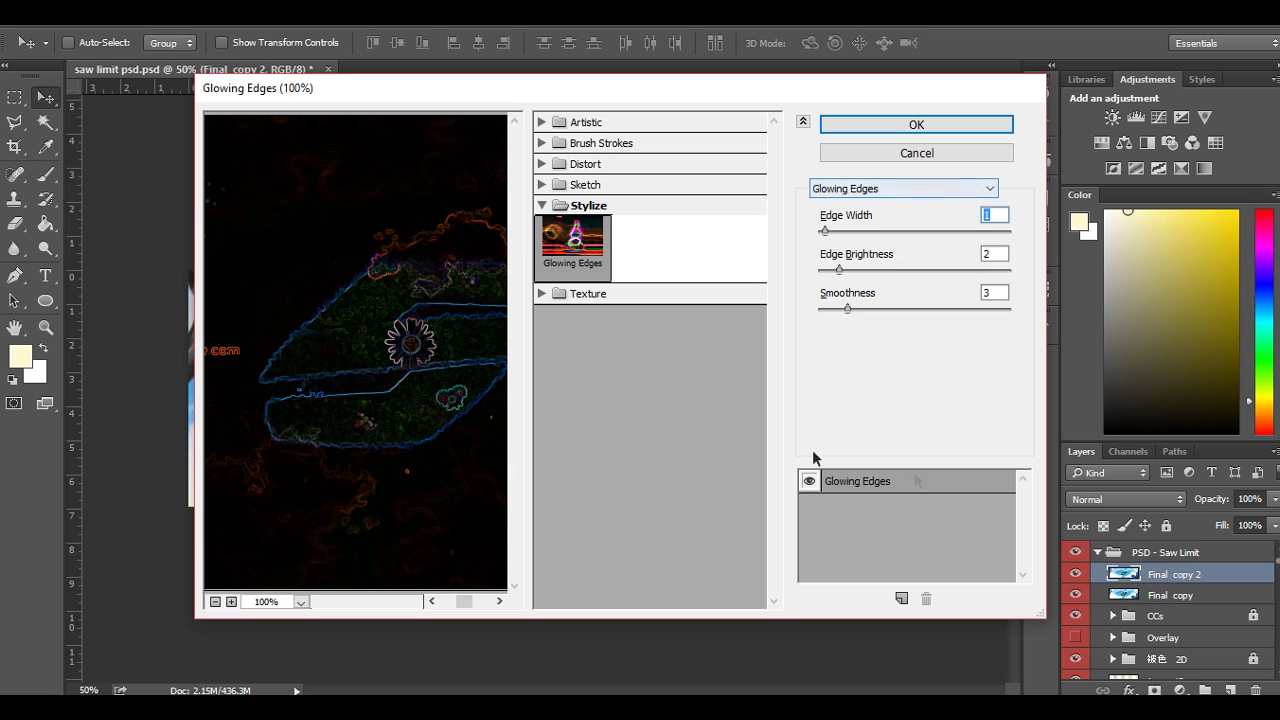
click(874, 127)
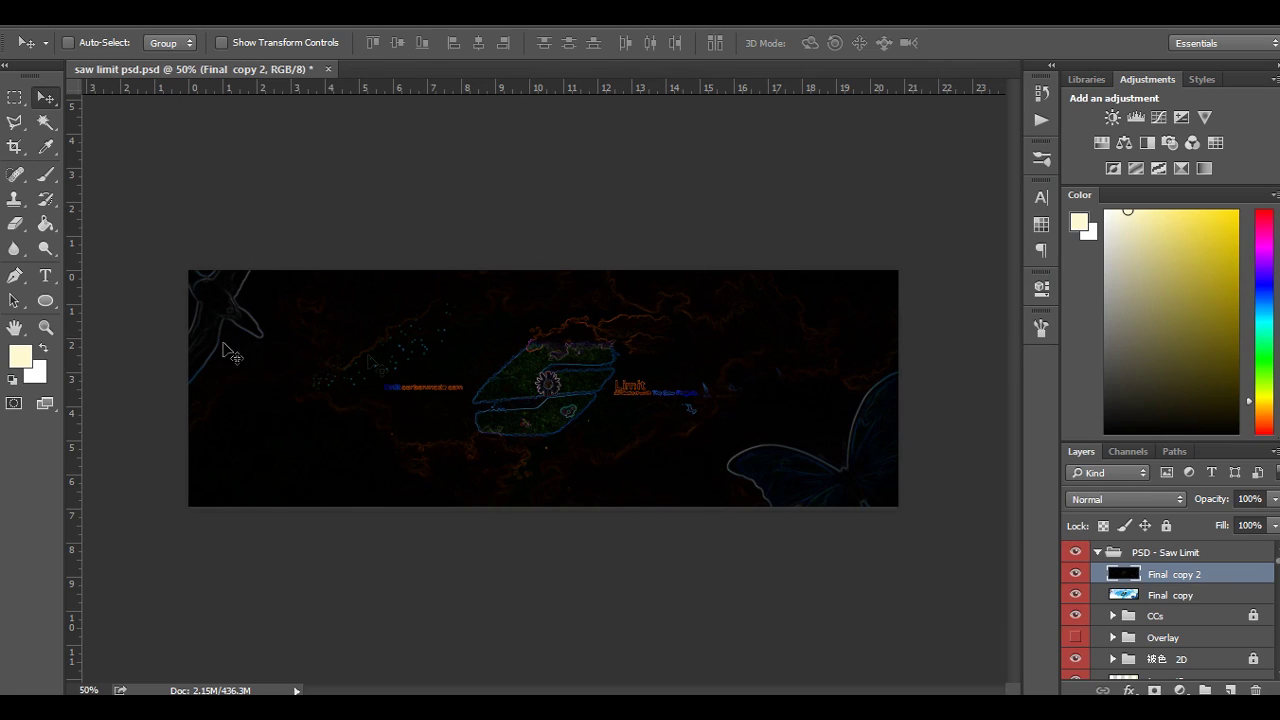
click(1146, 505)
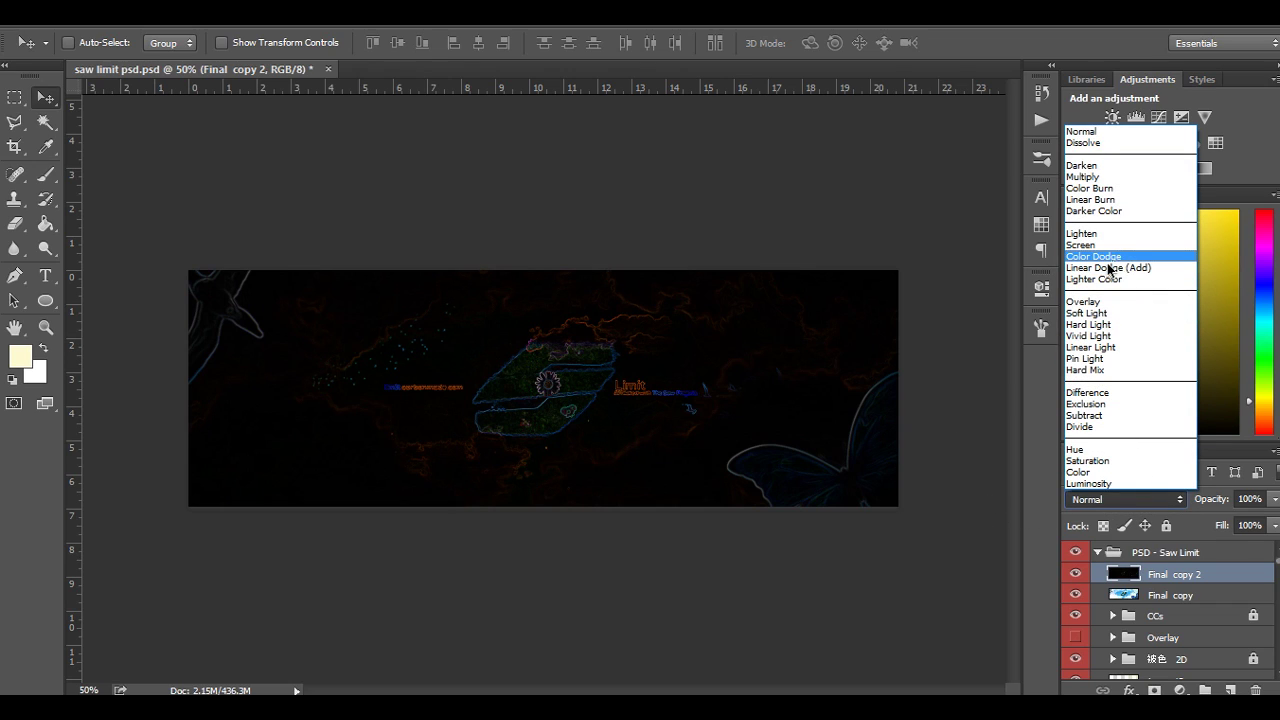
click(1114, 270)
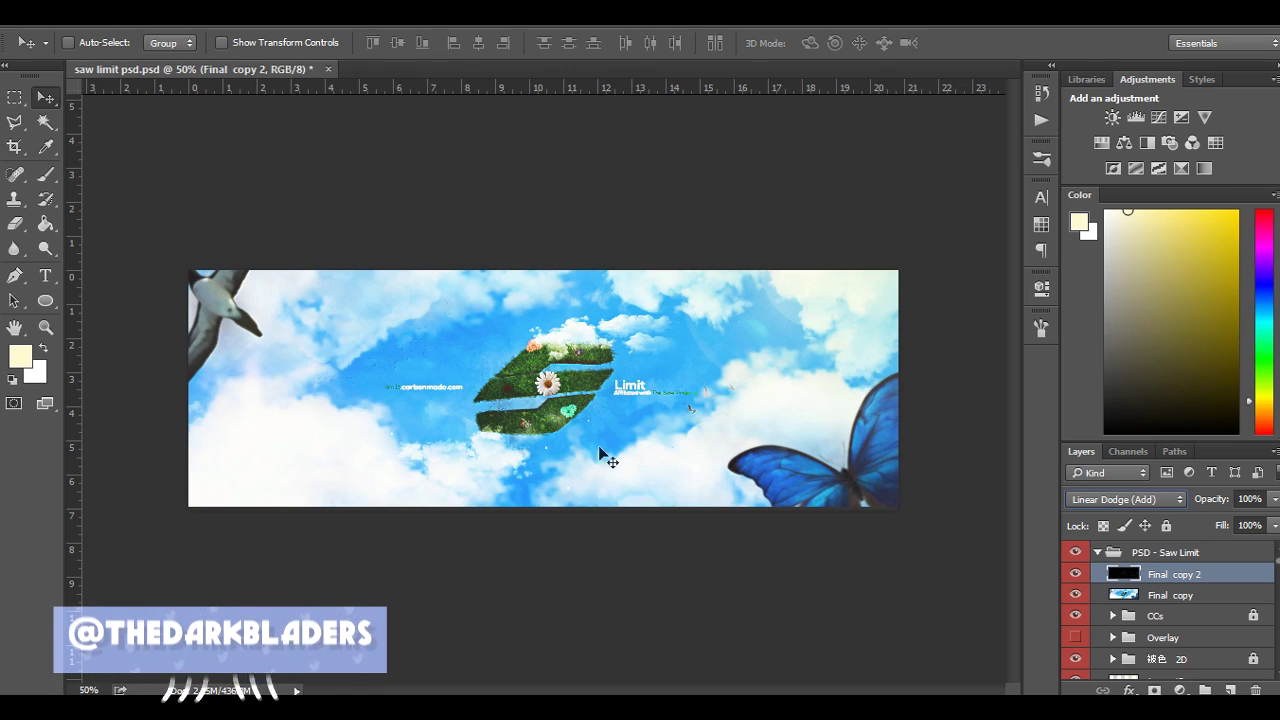
Step: Erase the glow over the 'Affiliated with The Saw Project' text and carbonmade.com address with a small eraser
key(r)
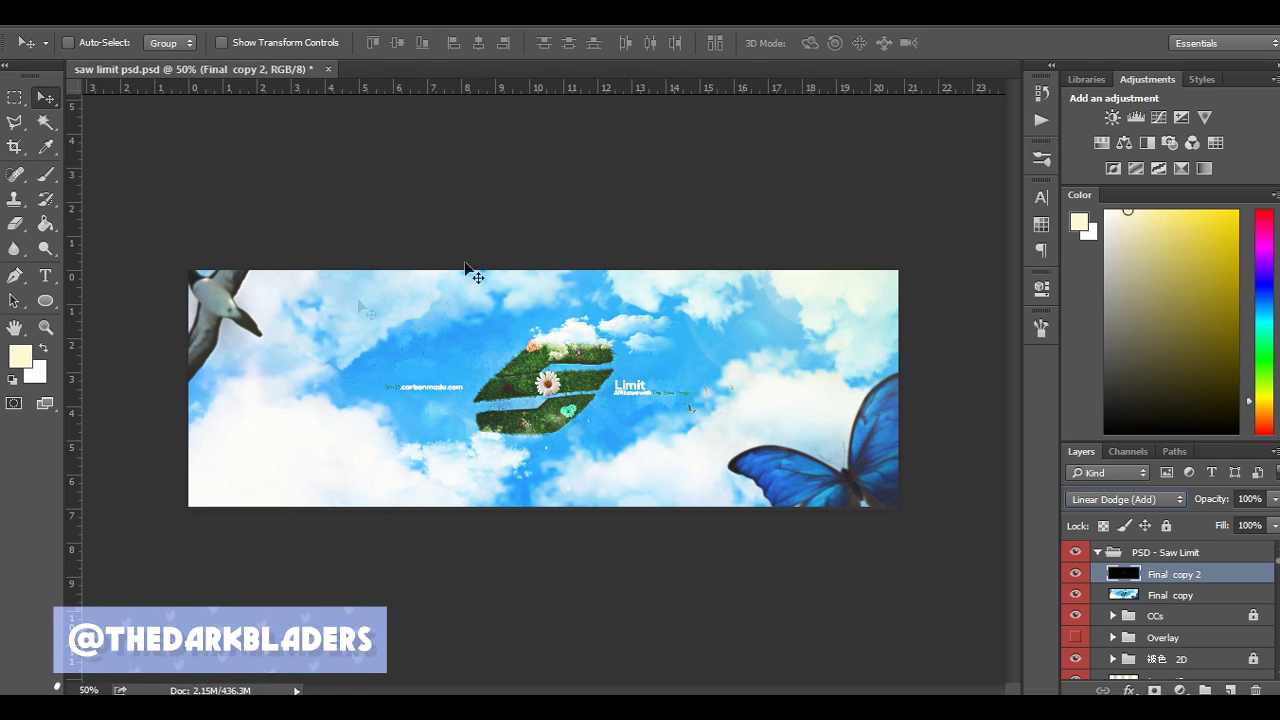
click(14, 276)
click(14, 223)
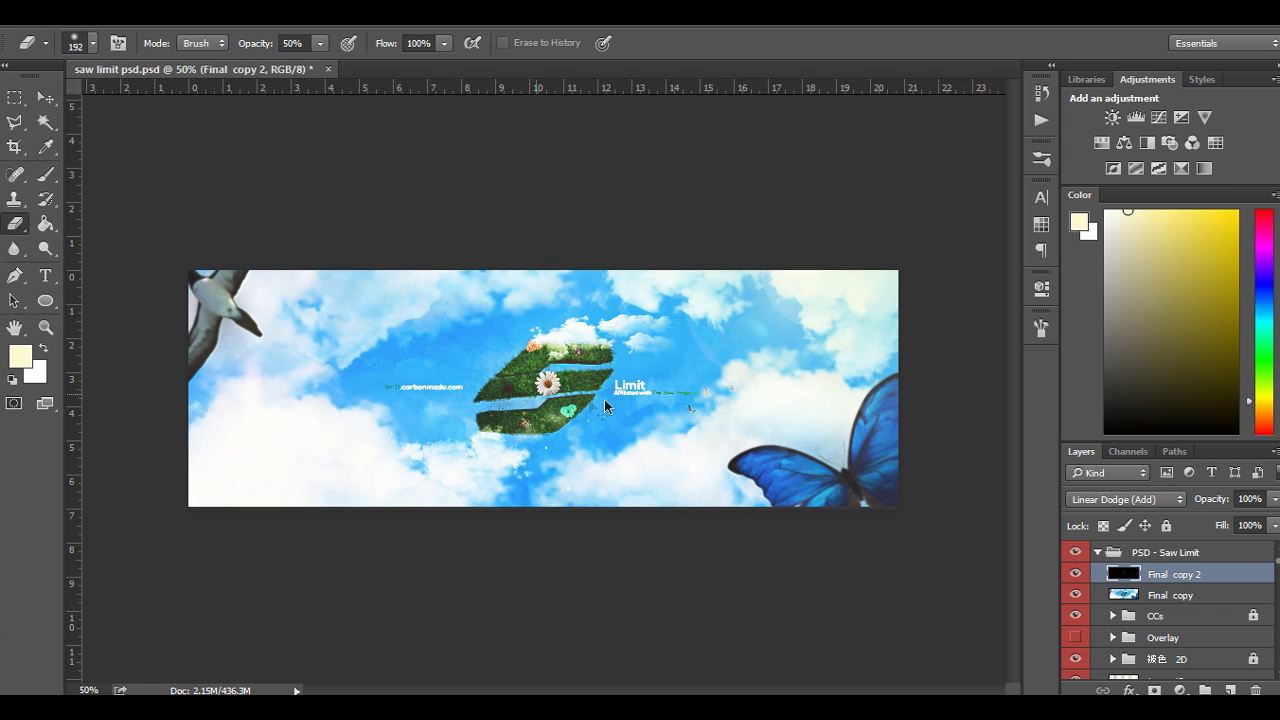
drag(604, 399, 673, 417)
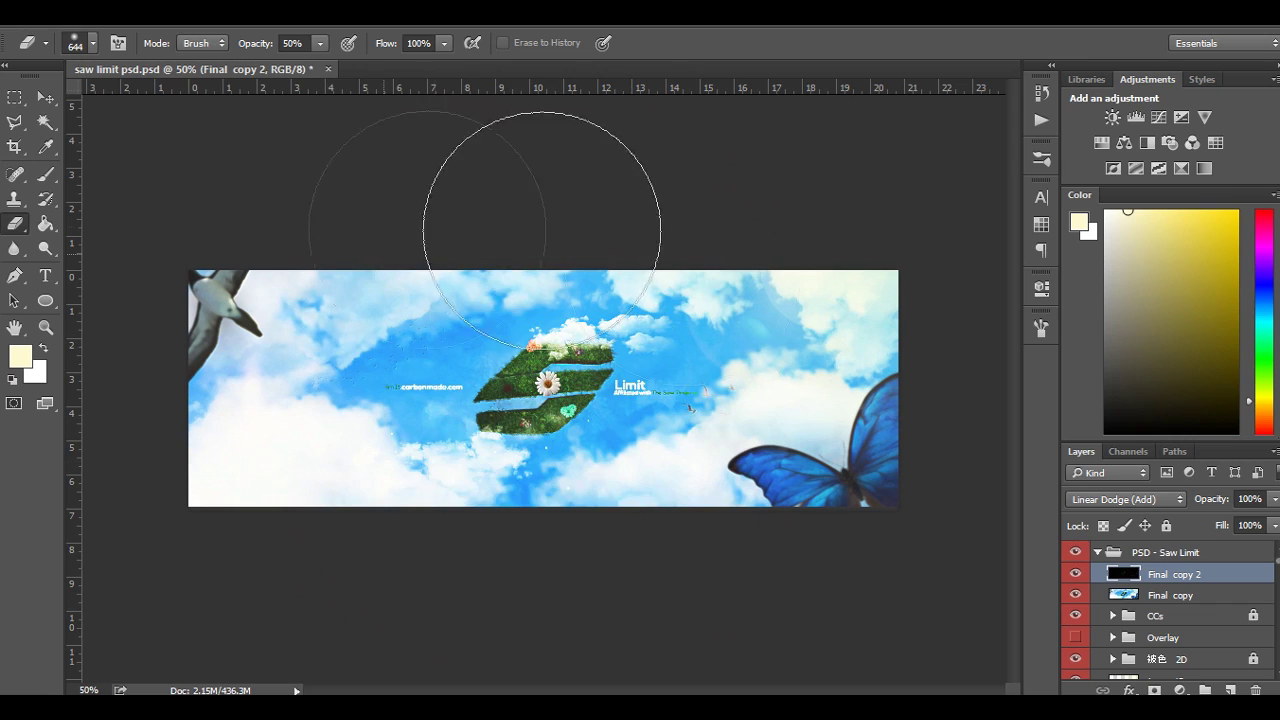
drag(538, 346, 505, 348)
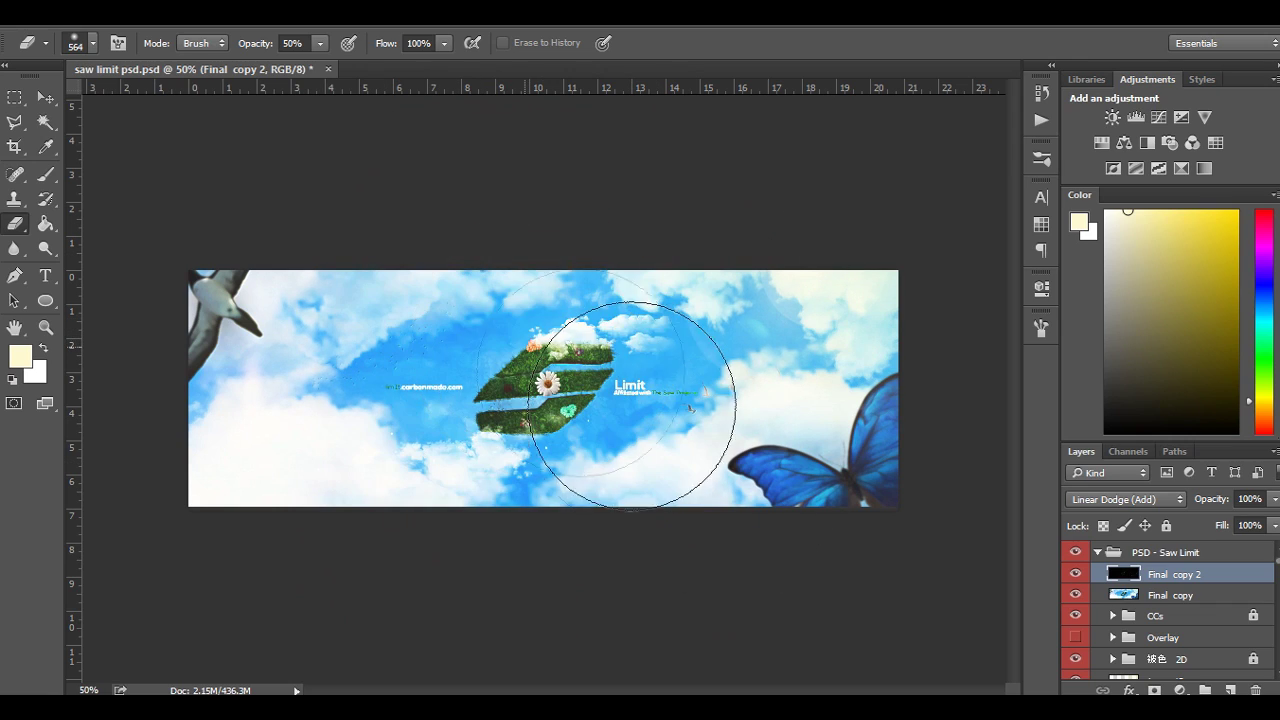
drag(617, 398, 513, 389)
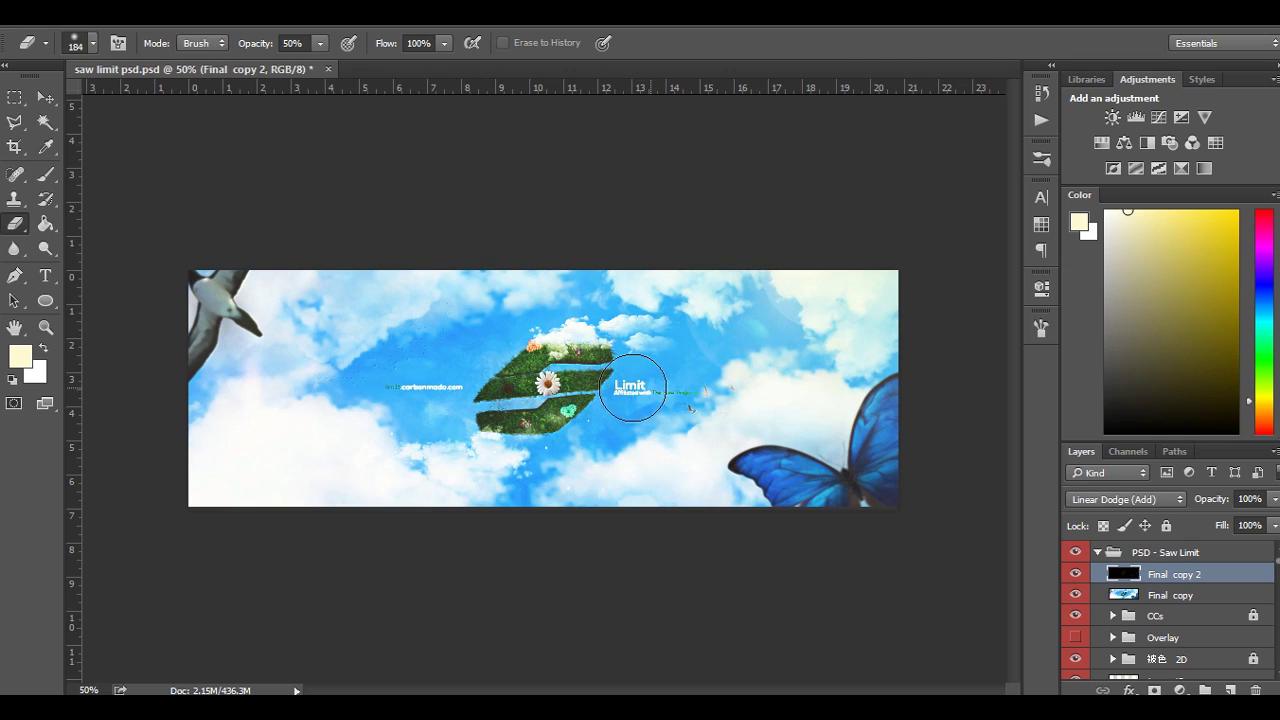
mouse_move(669, 389)
mouse_down()
mouse_move(605, 400)
mouse_move(671, 388)
mouse_move(688, 404)
mouse_up()
mouse_move(423, 380)
mouse_down()
mouse_move(377, 380)
mouse_move(445, 383)
mouse_move(371, 386)
mouse_move(414, 371)
mouse_move(471, 424)
mouse_move(564, 414)
mouse_move(510, 440)
mouse_move(583, 411)
mouse_move(573, 313)
mouse_move(625, 344)
mouse_up()
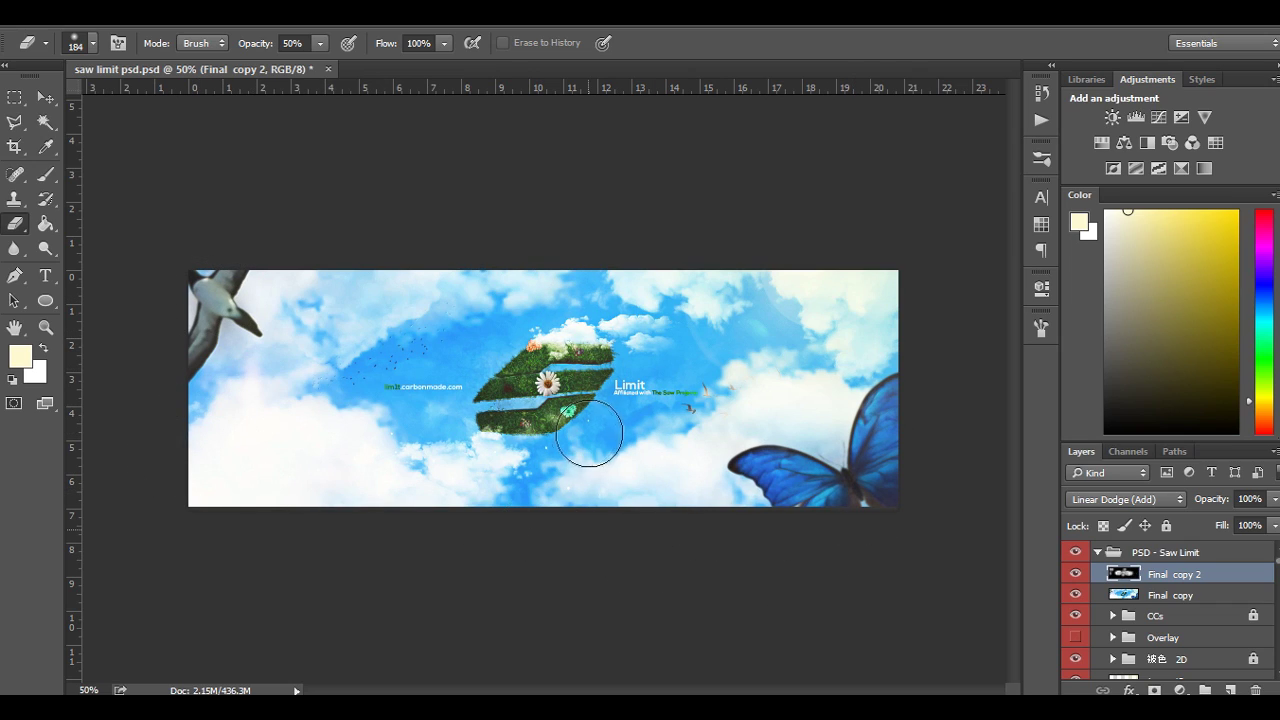
click(45, 97)
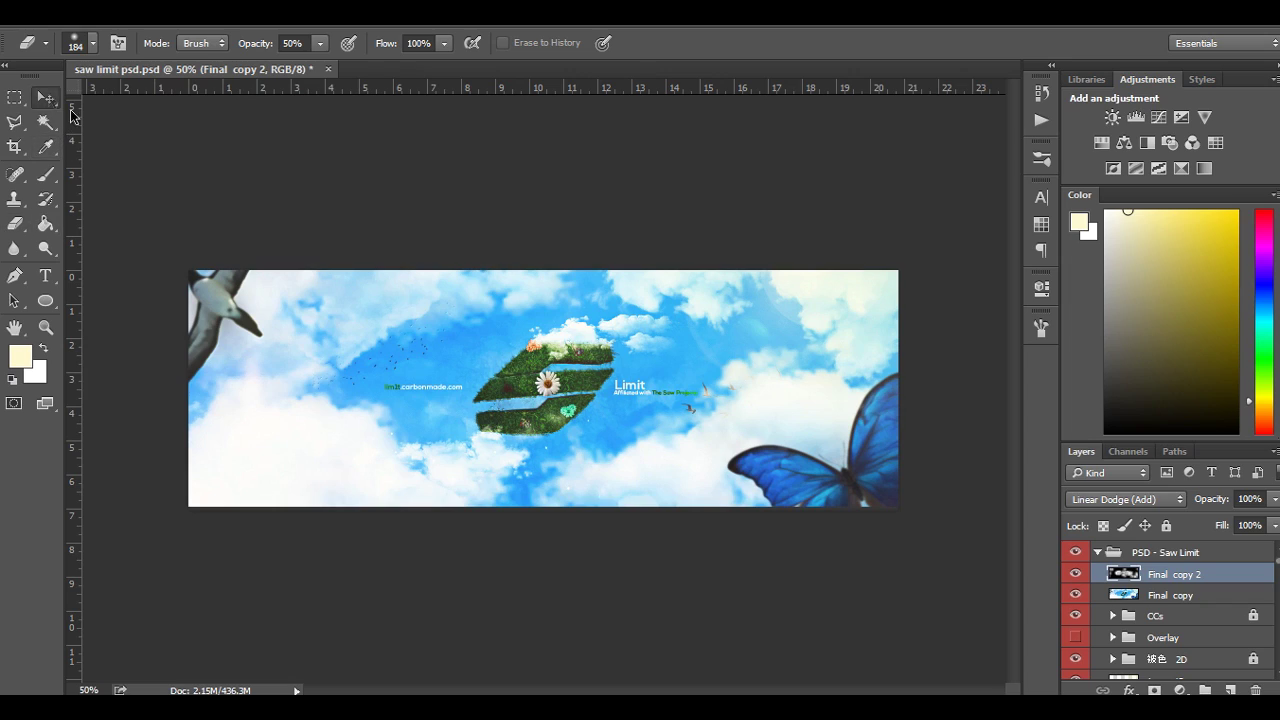
Step: Lower the glow layer's opacity and merge it with Final copy into Final copy 2
drag(1217, 498, 1193, 497)
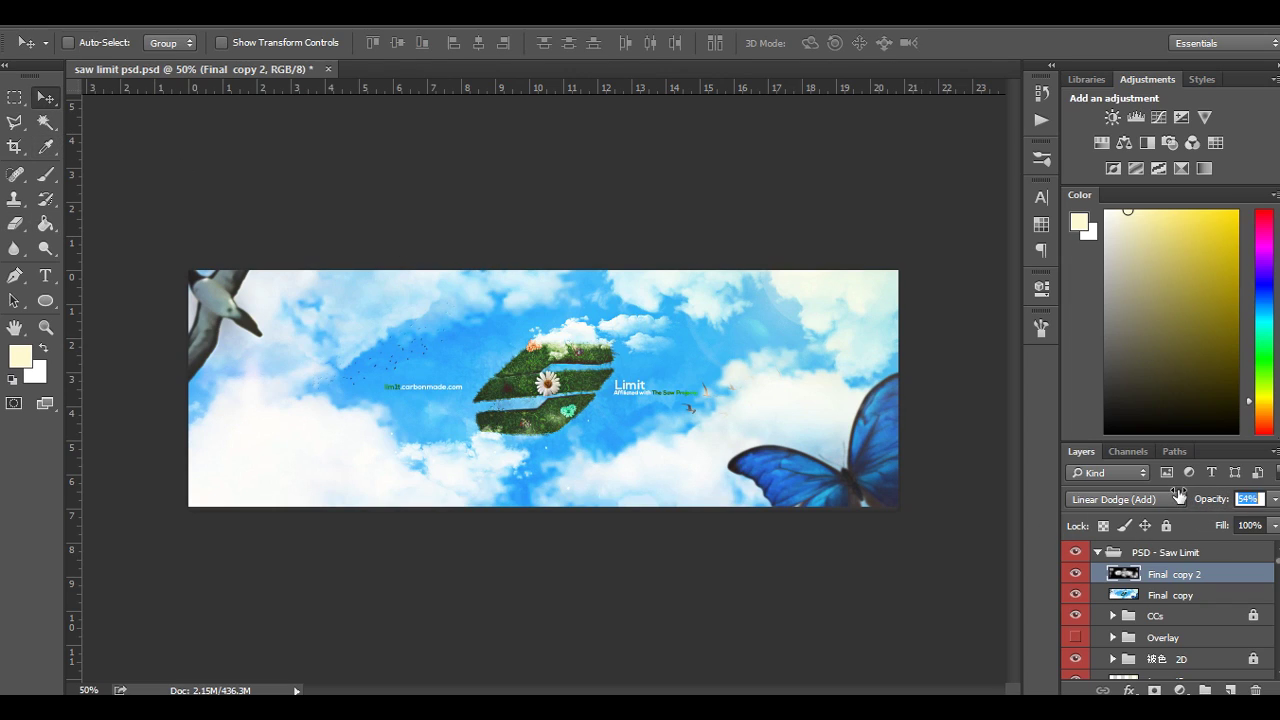
ctrl+click(1155, 598)
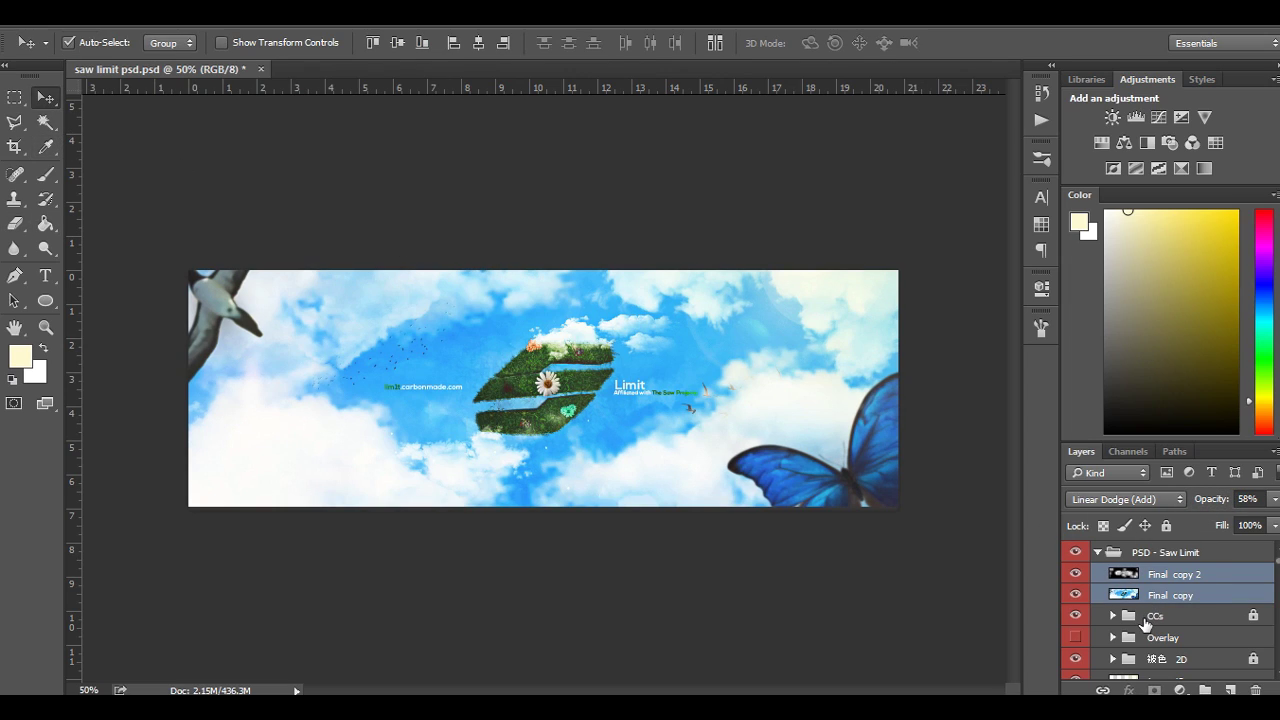
key(ctrl+e)
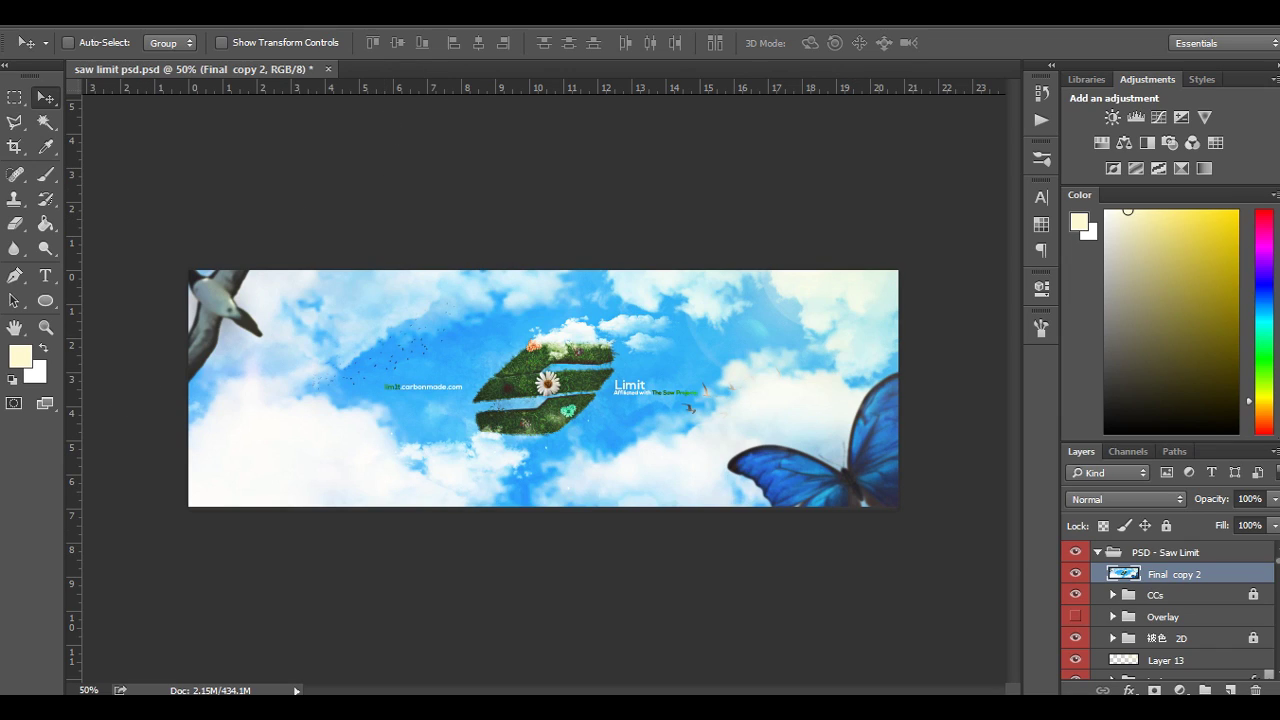
key(alt+t)
Step: In the Camera Raw Filter's Basic panel, set Temperature +3, Tint −4, Exposure −0.05 and Contrast +3
click(335, 123)
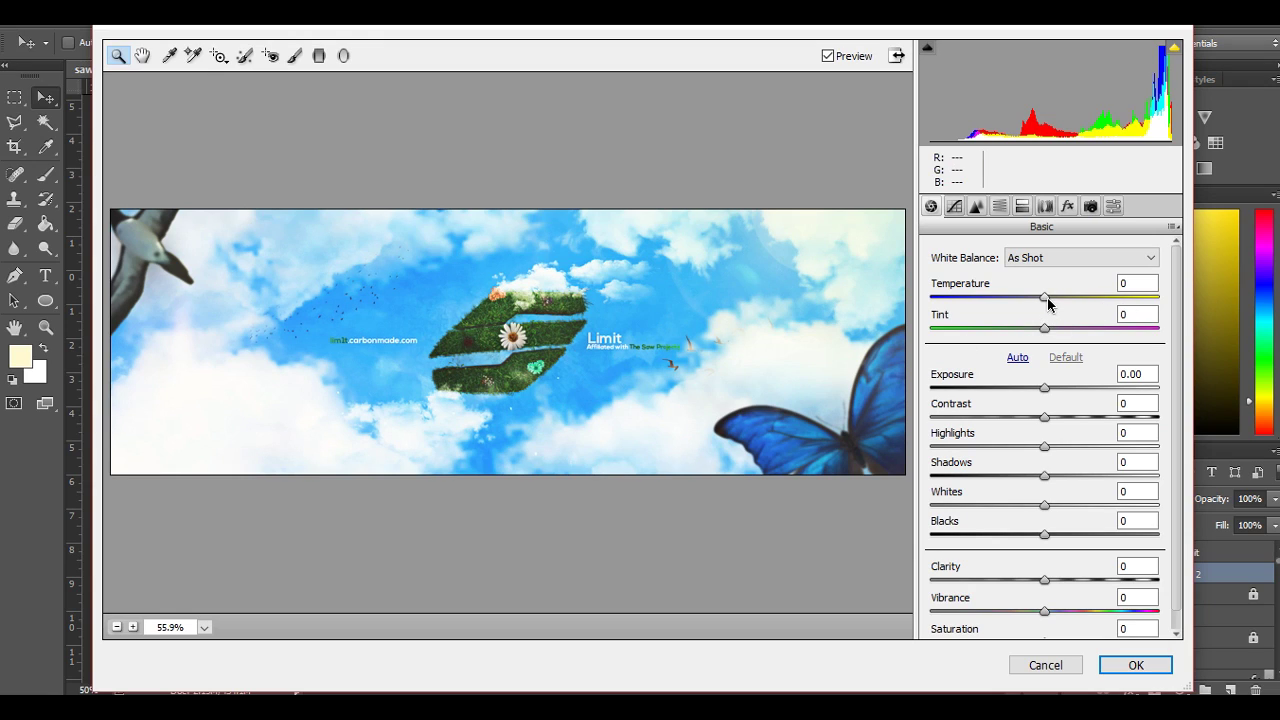
drag(1047, 298, 1051, 297)
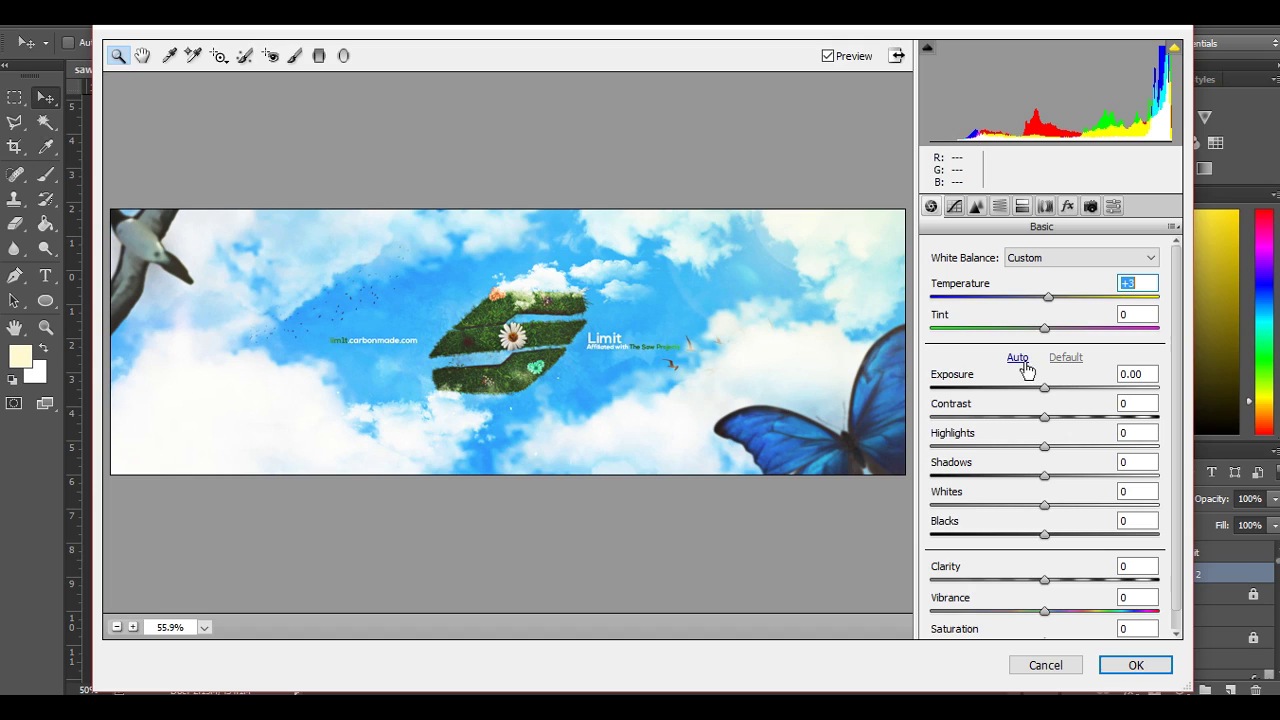
drag(1041, 329, 1037, 329)
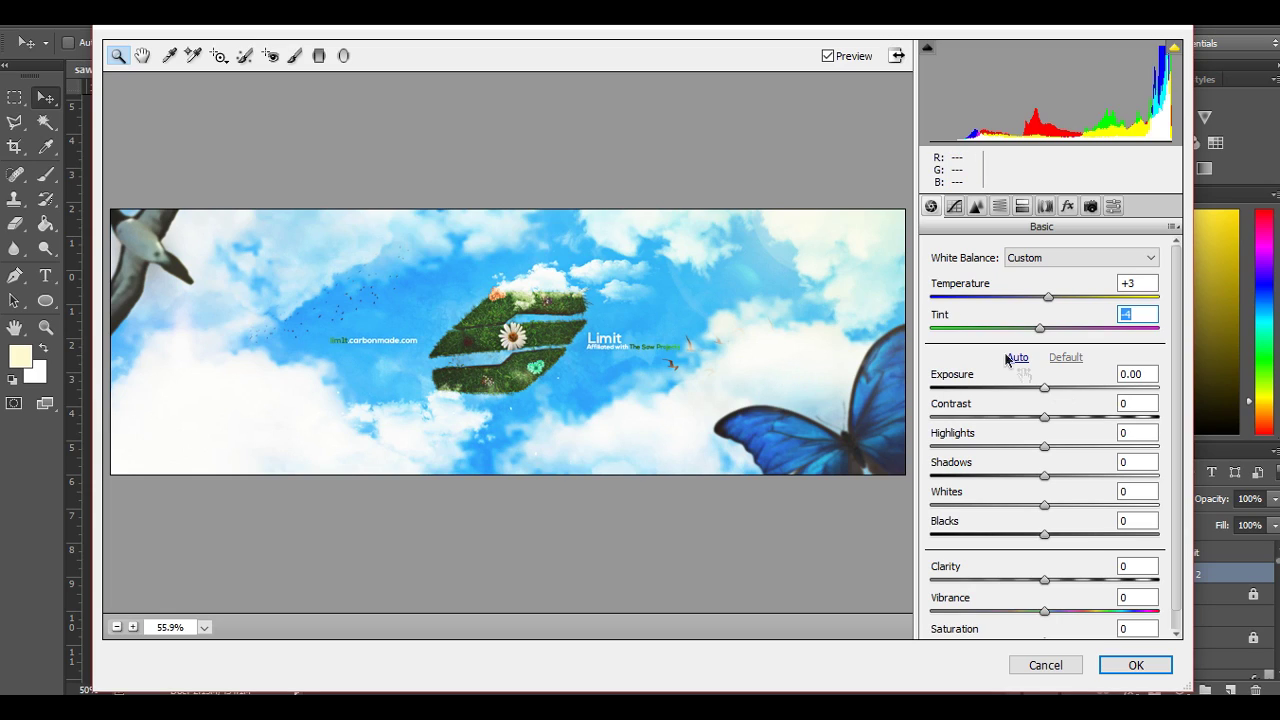
drag(1052, 393, 1046, 391)
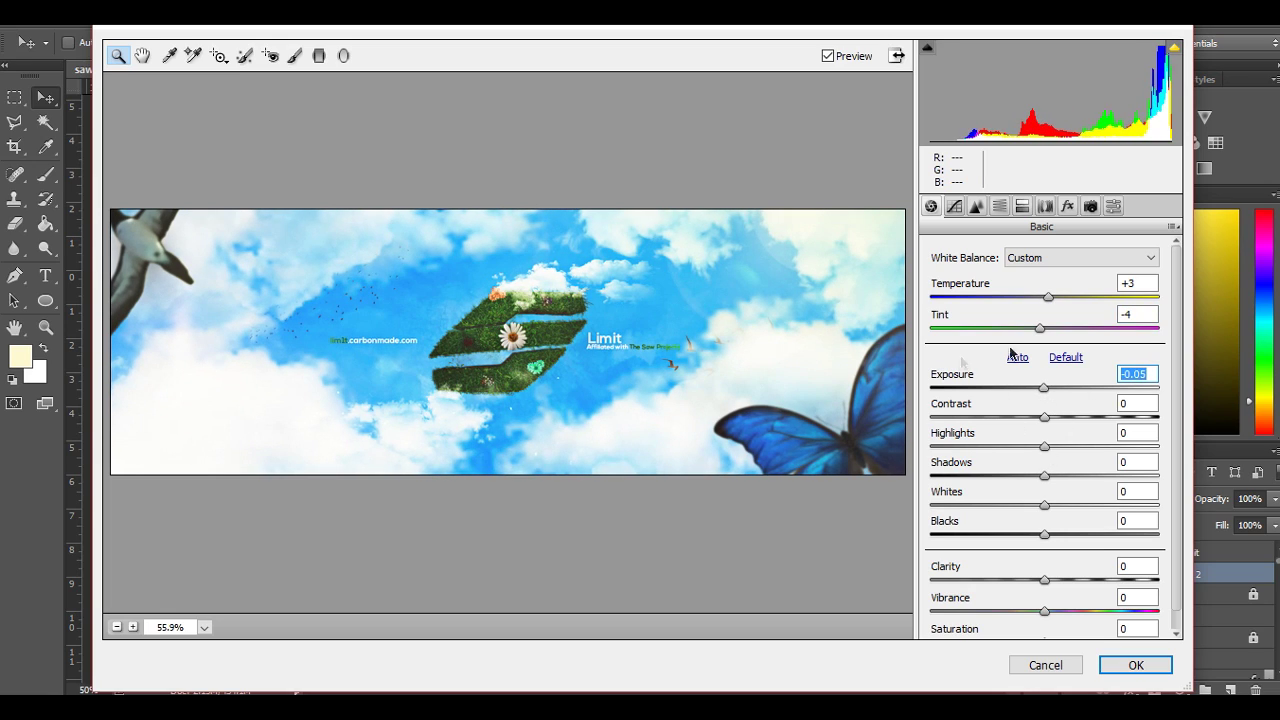
mouse_move(1045, 418)
mouse_down()
mouse_move(1126, 428)
mouse_move(1046, 422)
mouse_up()
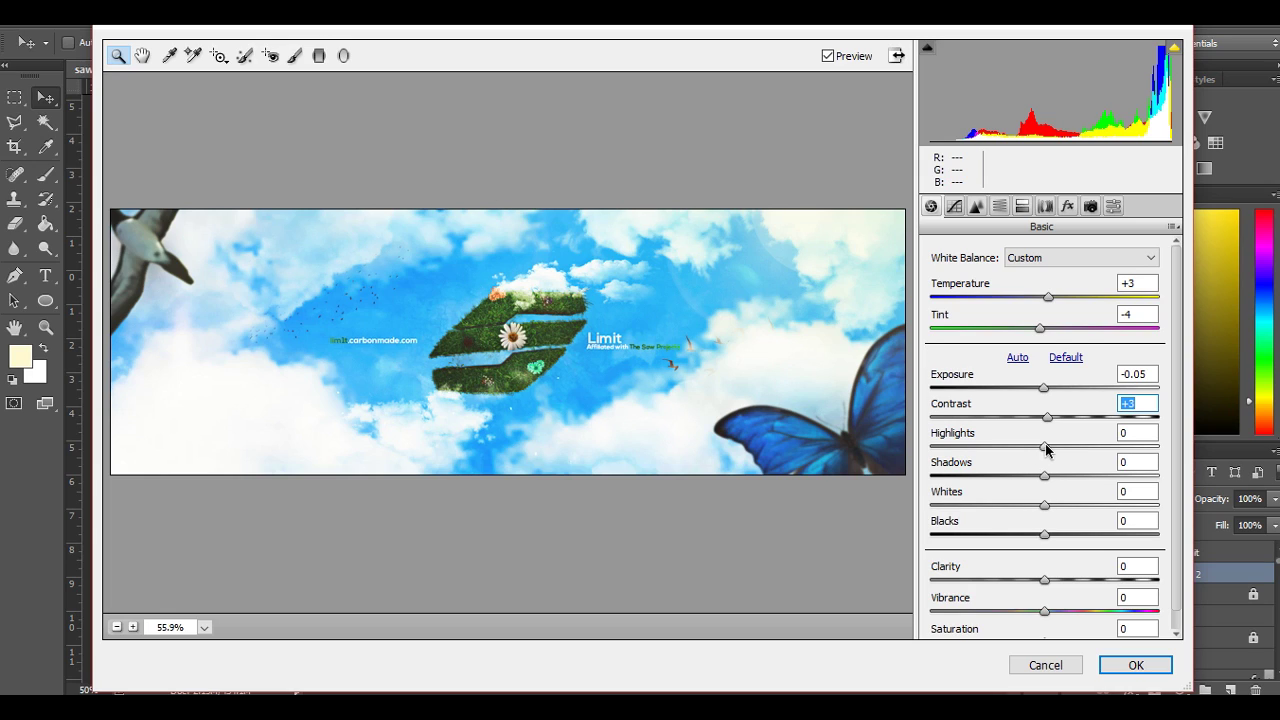
Step: Set Camera Raw Highlights to −6 and Clarity to −9, then tune Saturation
mouse_move(1047, 450)
mouse_down()
mouse_move(1060, 480)
mouse_move(1037, 485)
mouse_move(1059, 485)
mouse_move(1063, 514)
mouse_move(1034, 511)
mouse_move(1066, 509)
mouse_move(1023, 537)
mouse_move(1063, 537)
mouse_move(1051, 536)
mouse_up()
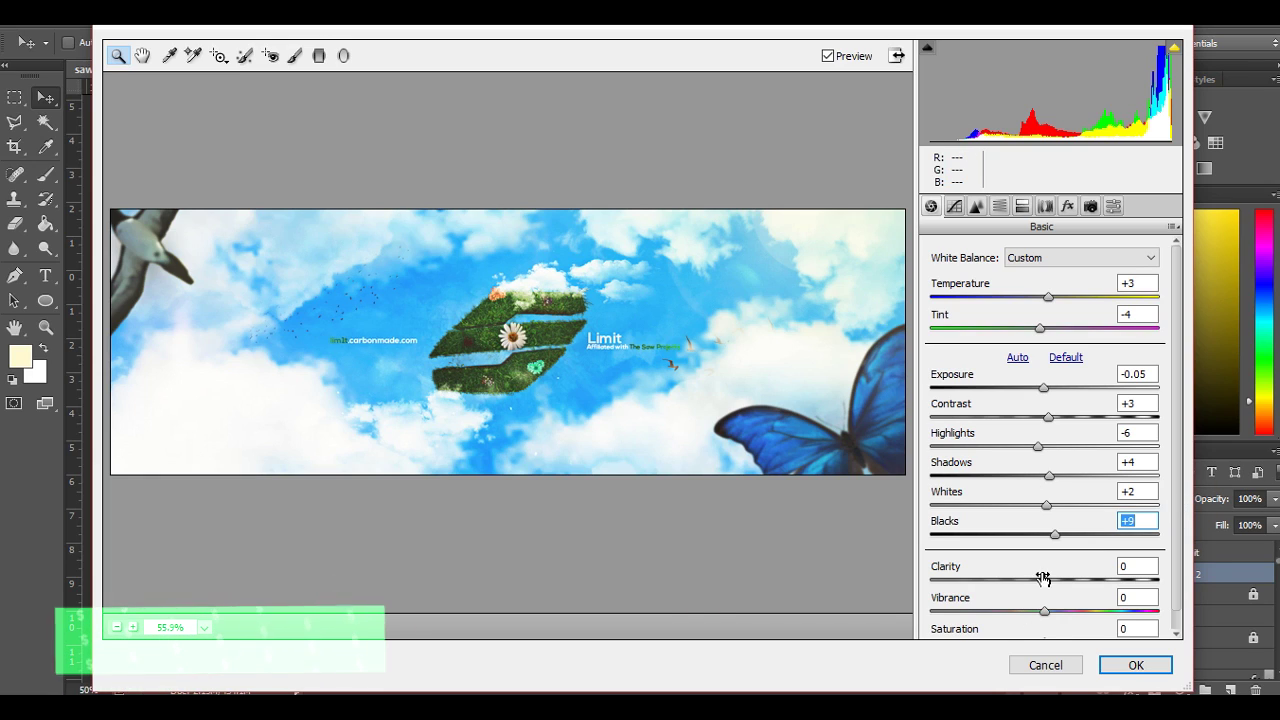
mouse_move(1044, 580)
mouse_down()
mouse_move(1059, 583)
mouse_move(1023, 590)
mouse_move(1078, 611)
mouse_move(1028, 611)
mouse_move(1055, 614)
mouse_up()
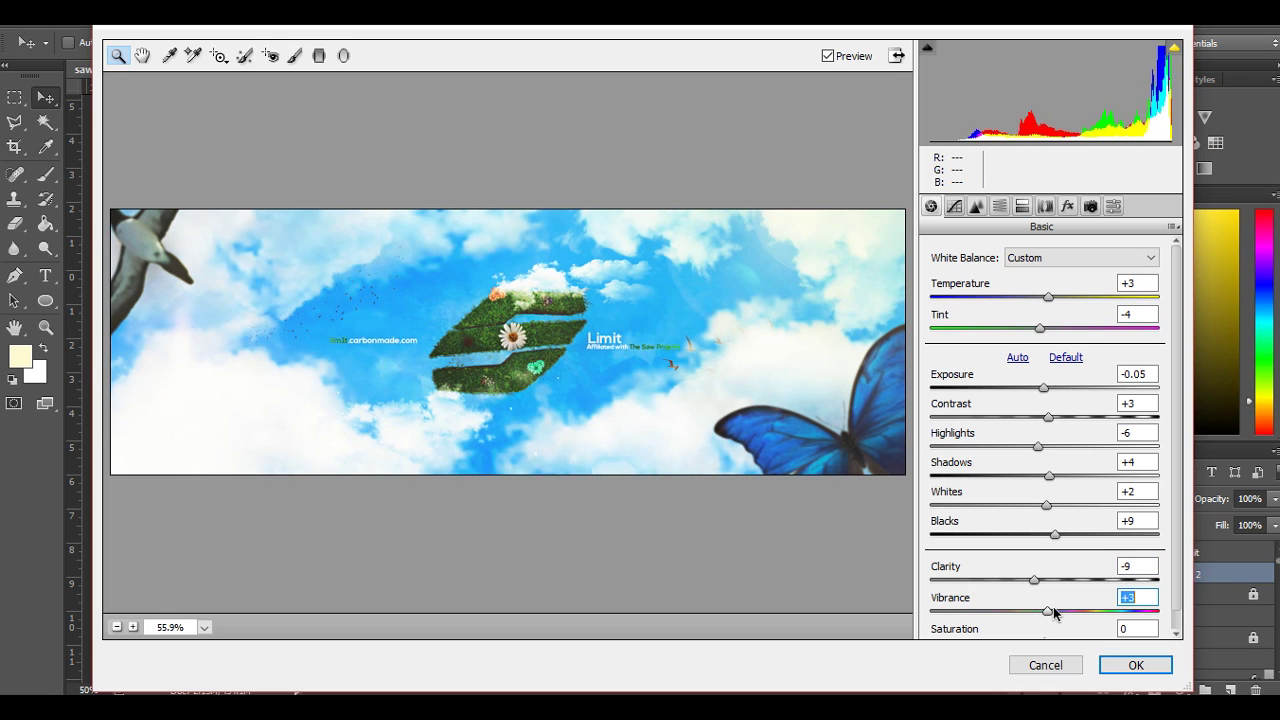
scroll(1180, 535, down, 1)
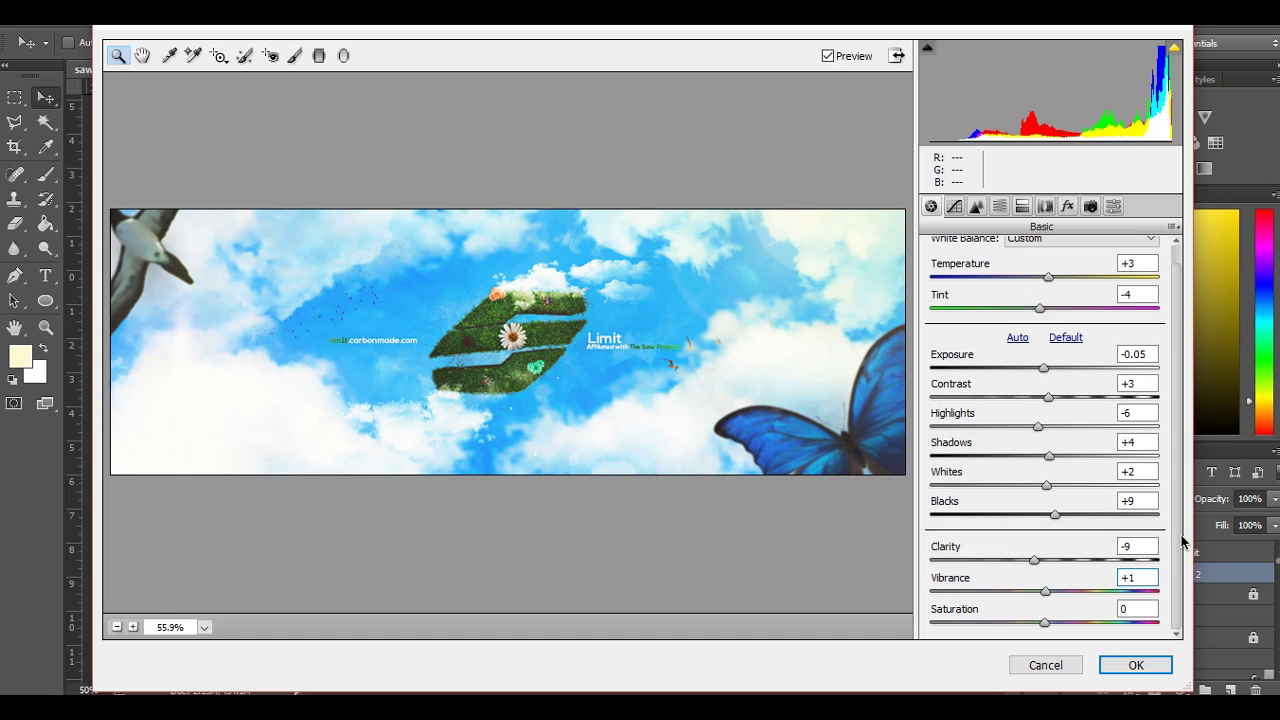
mouse_move(1044, 622)
mouse_down()
mouse_move(1165, 626)
mouse_move(1034, 634)
mouse_move(1047, 634)
mouse_up()
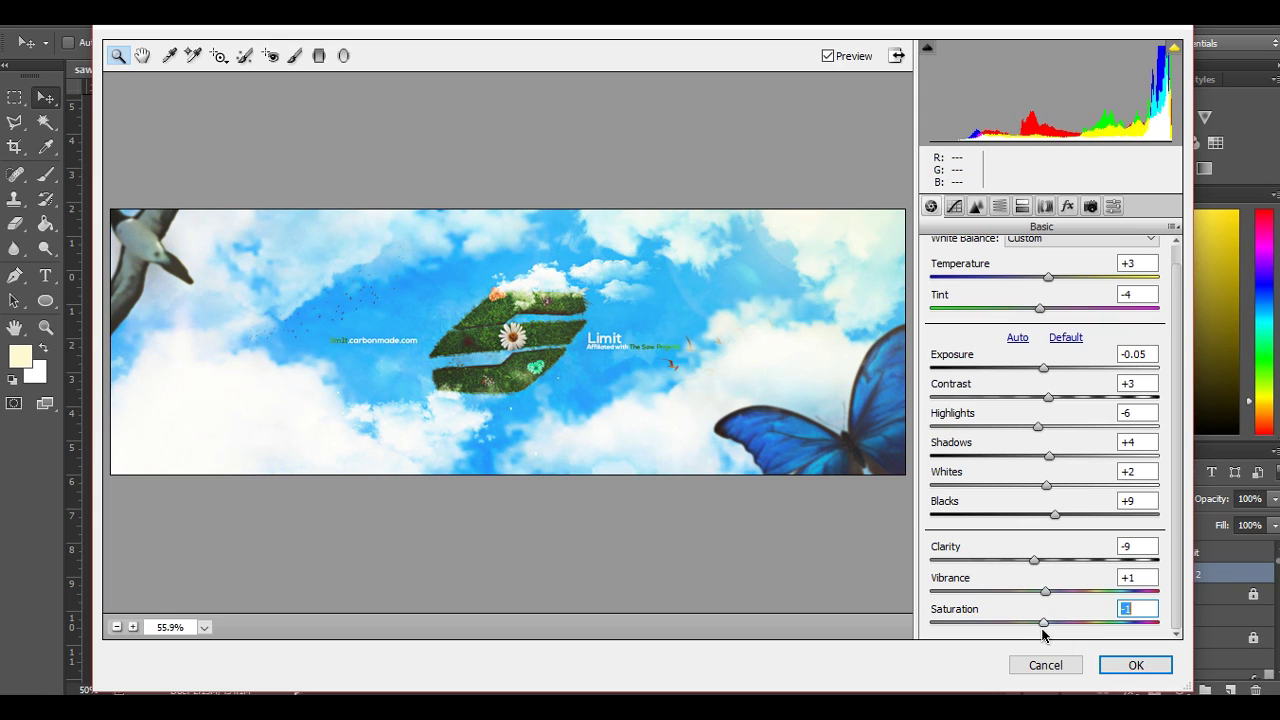
Step: Apply the Camera Raw grade and launch Magic Bullet Looks on the banner
click(1137, 665)
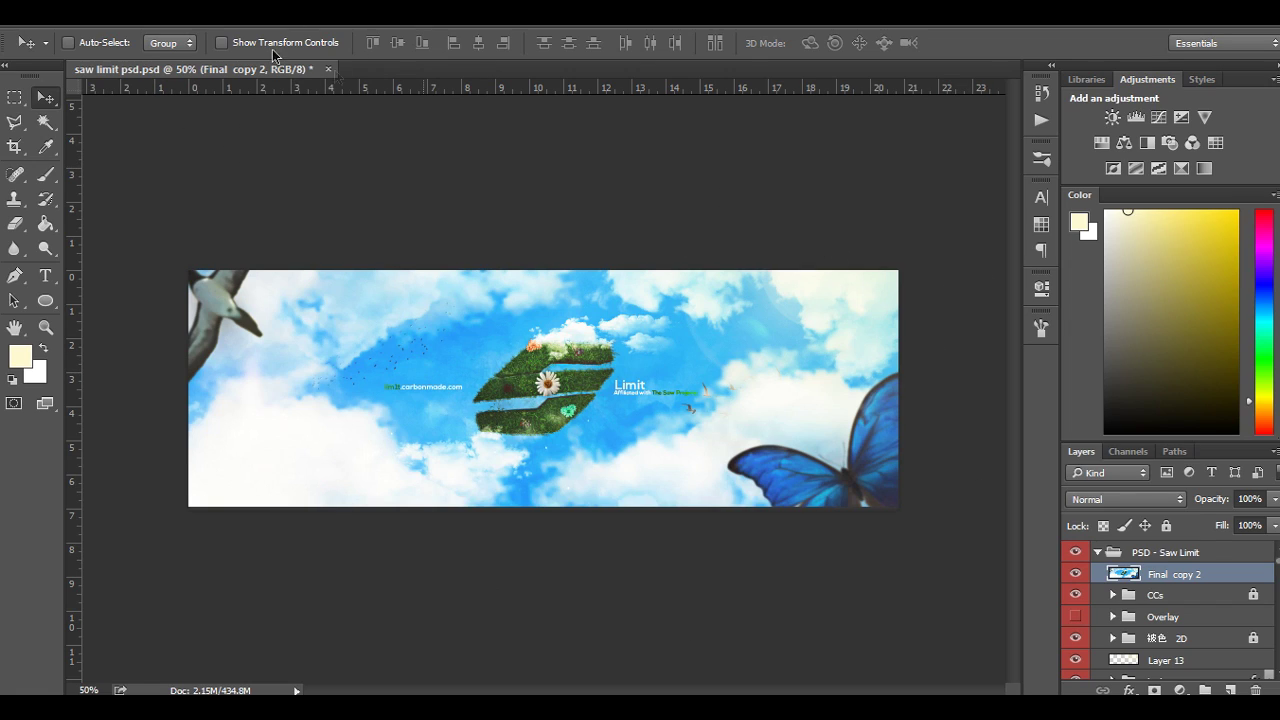
click(296, 12)
mouse_move(328, 411)
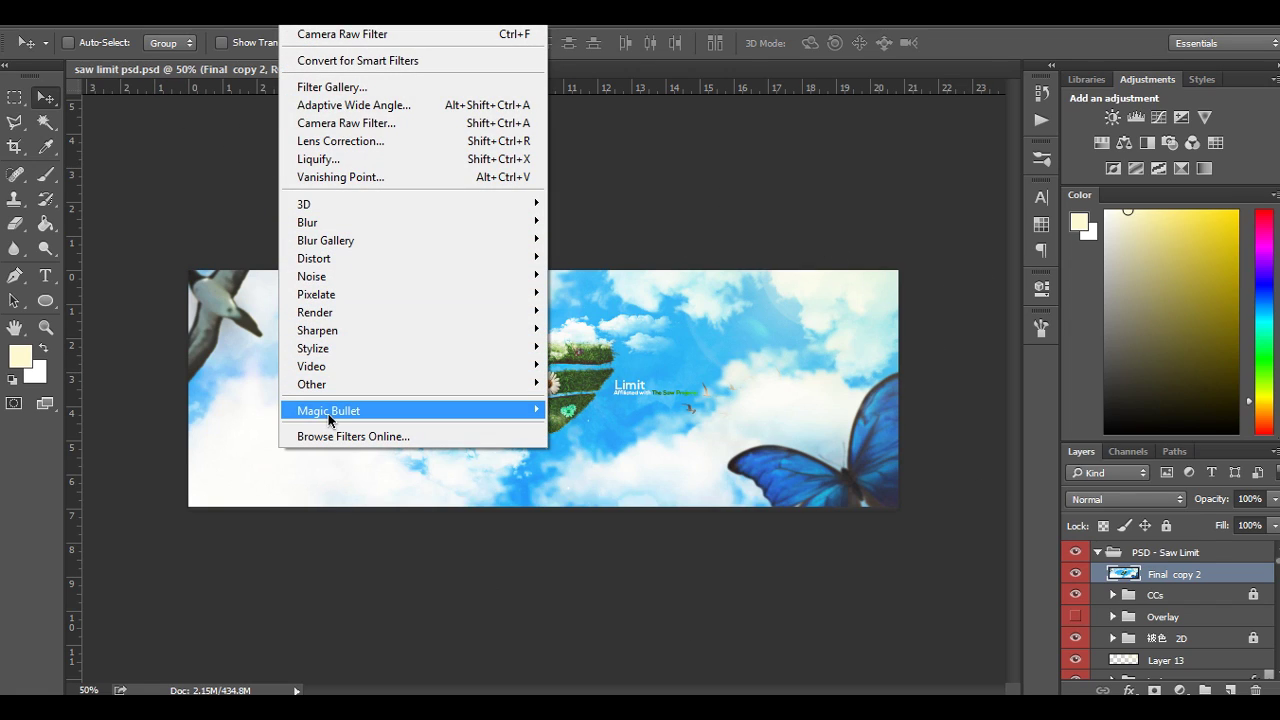
click(580, 410)
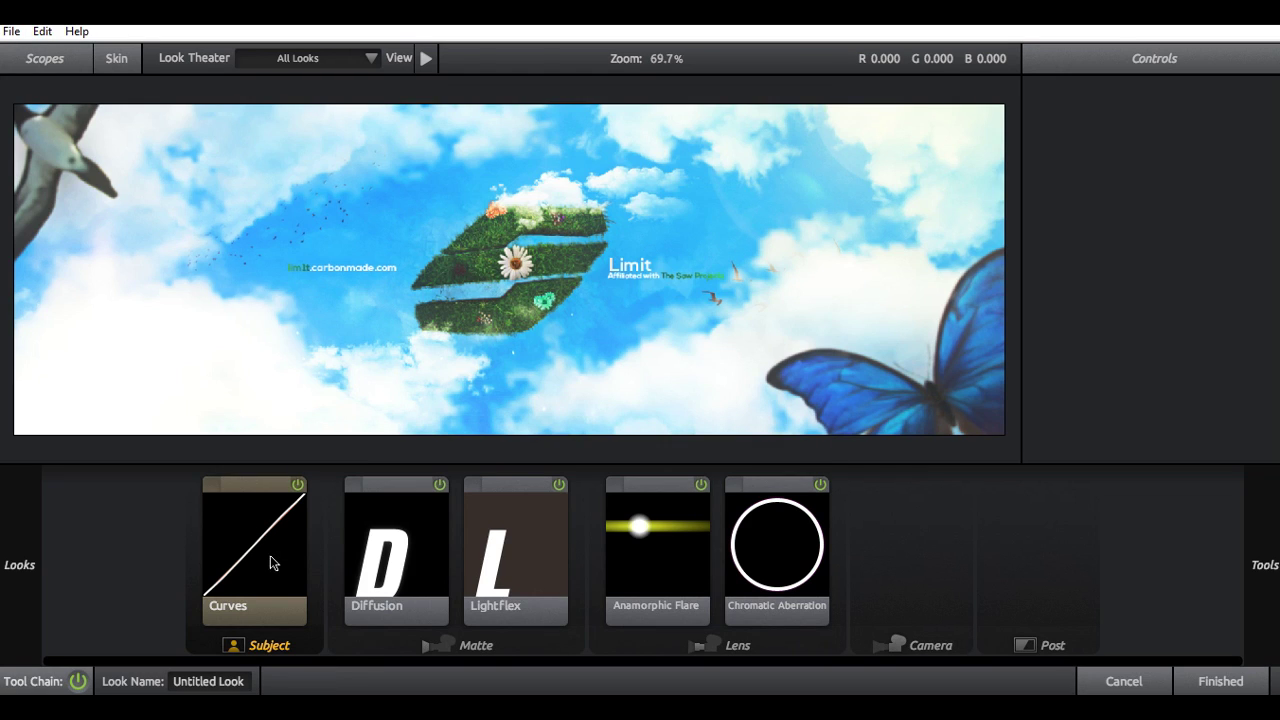
Step: Delete the leftover tools from the old Looks chain
click(270, 562)
key(Delete)
key(Delete)
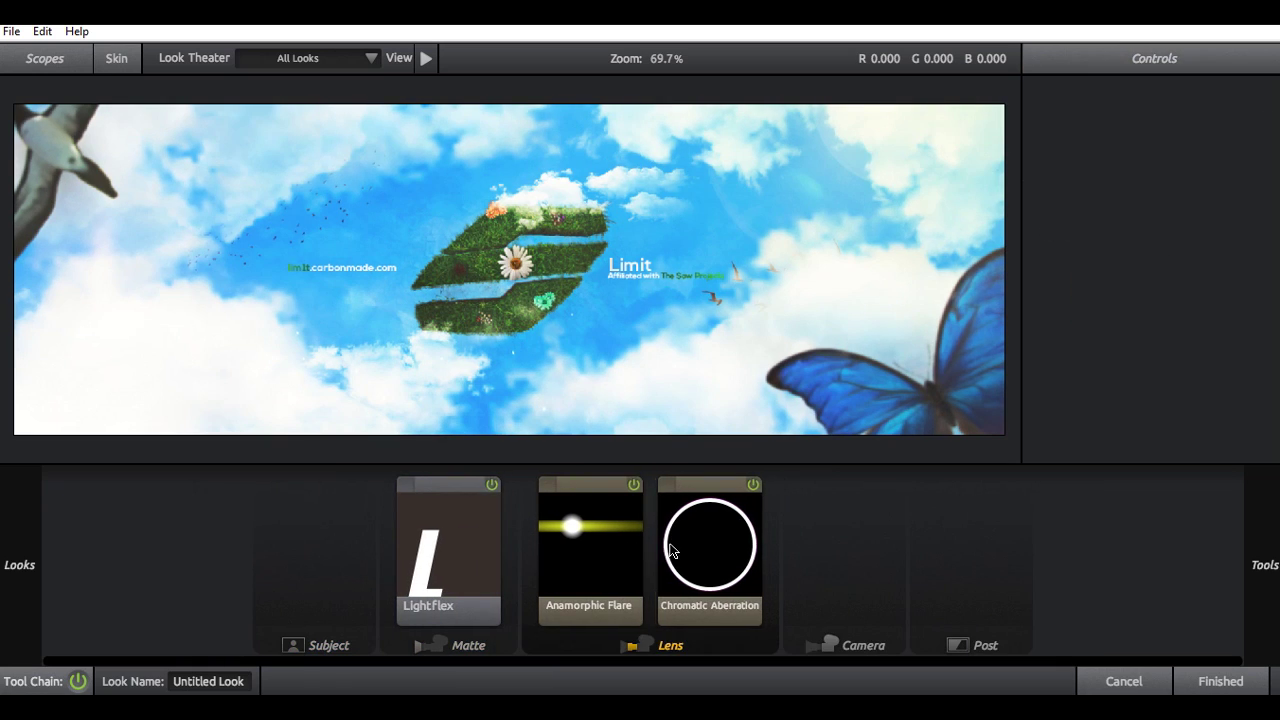
key(Delete)
key(Delete)
key(Delete)
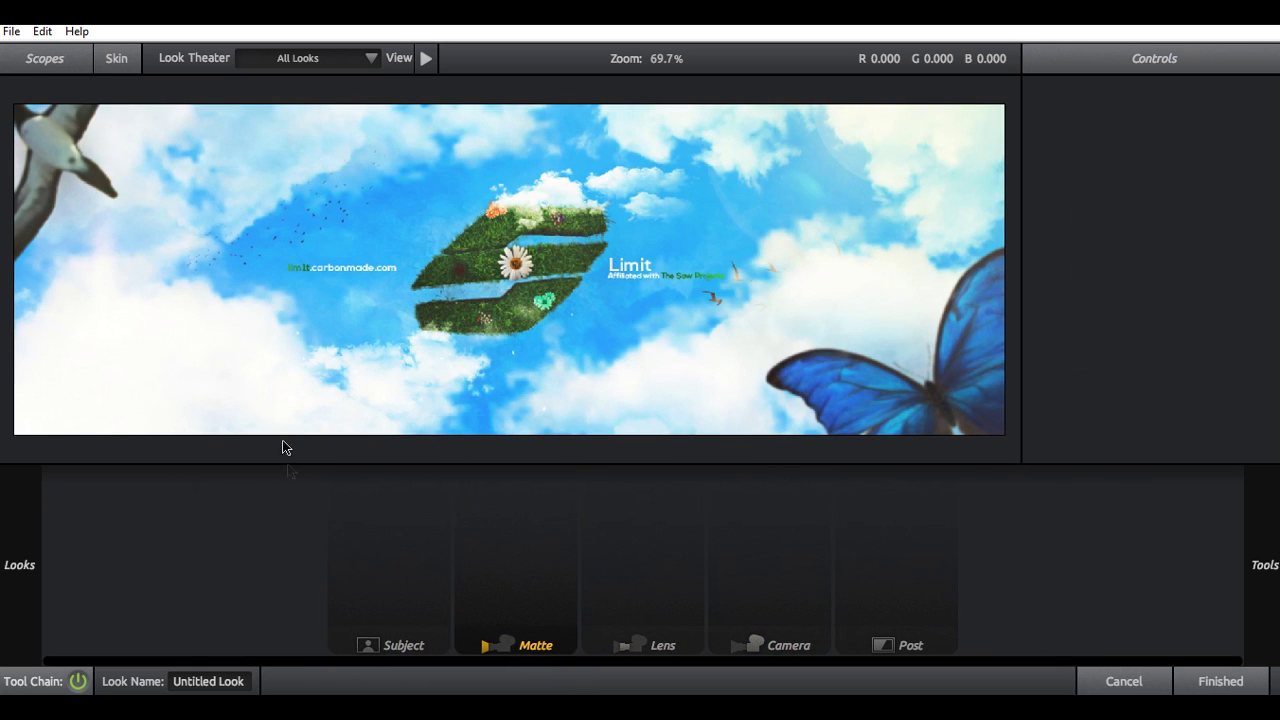
scroll(288, 340, down, 2)
scroll(349, 380, up, 1)
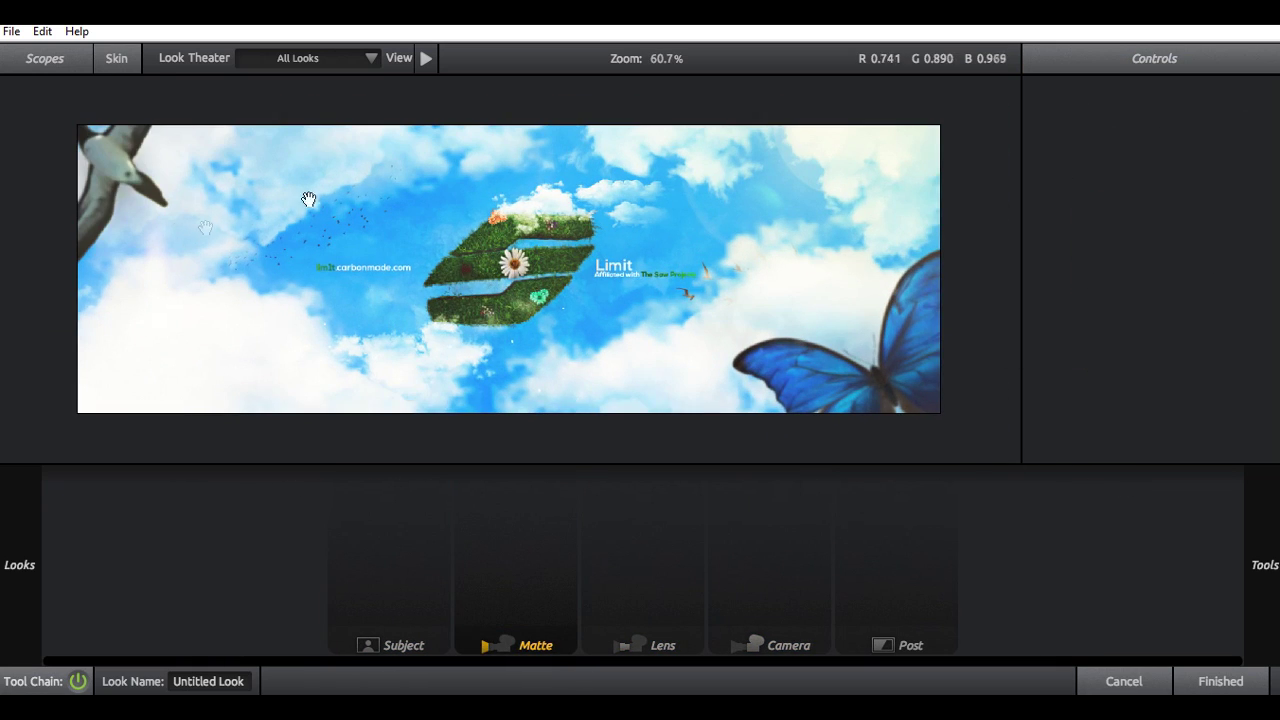
Step: Add Curves to the Subject stage and compare the image with it off and on
click(900, 447)
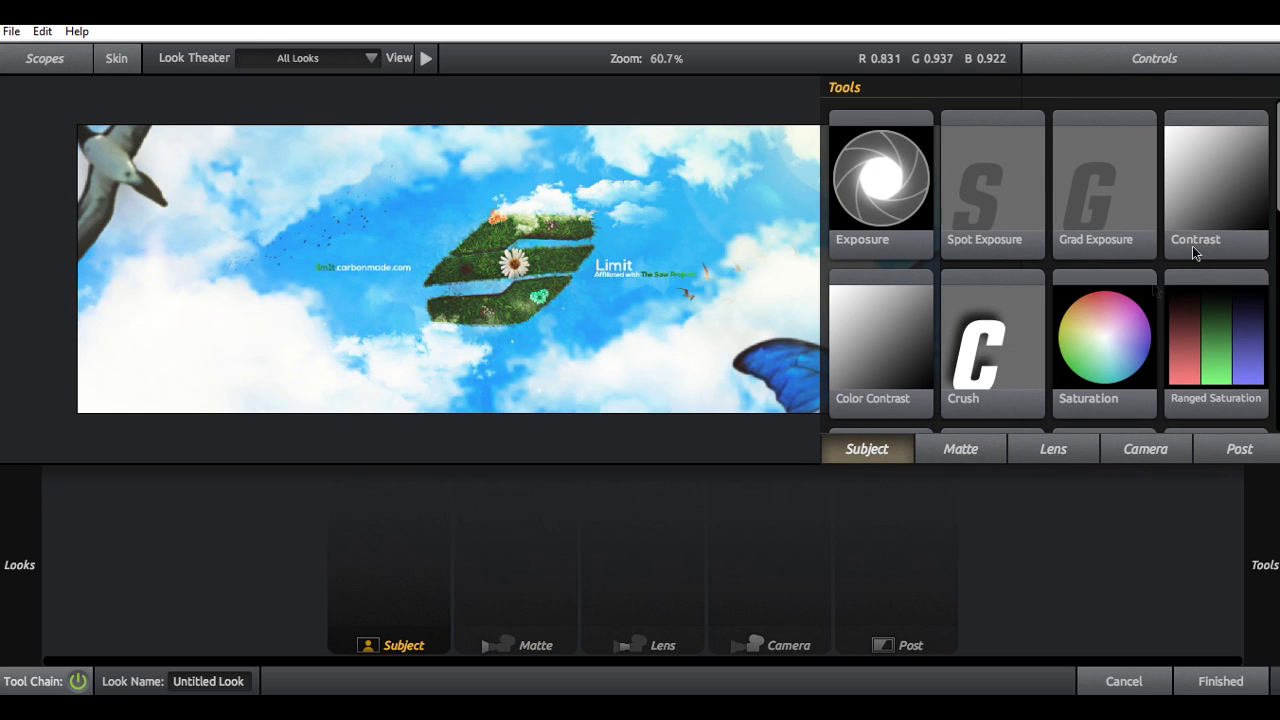
scroll(1200, 250, down, 1)
scroll(1150, 270, down, 2)
scroll(1120, 285, down, 2)
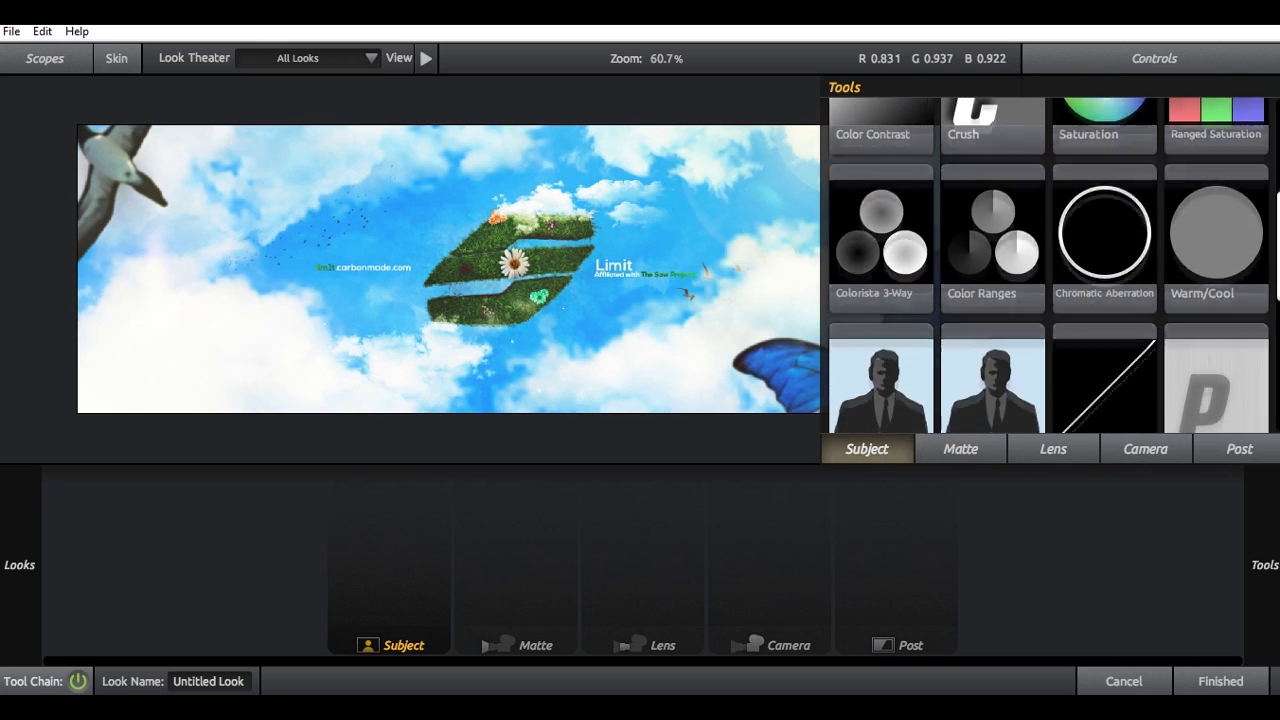
scroll(1108, 290, down, 1)
drag(1108, 290, 389, 540)
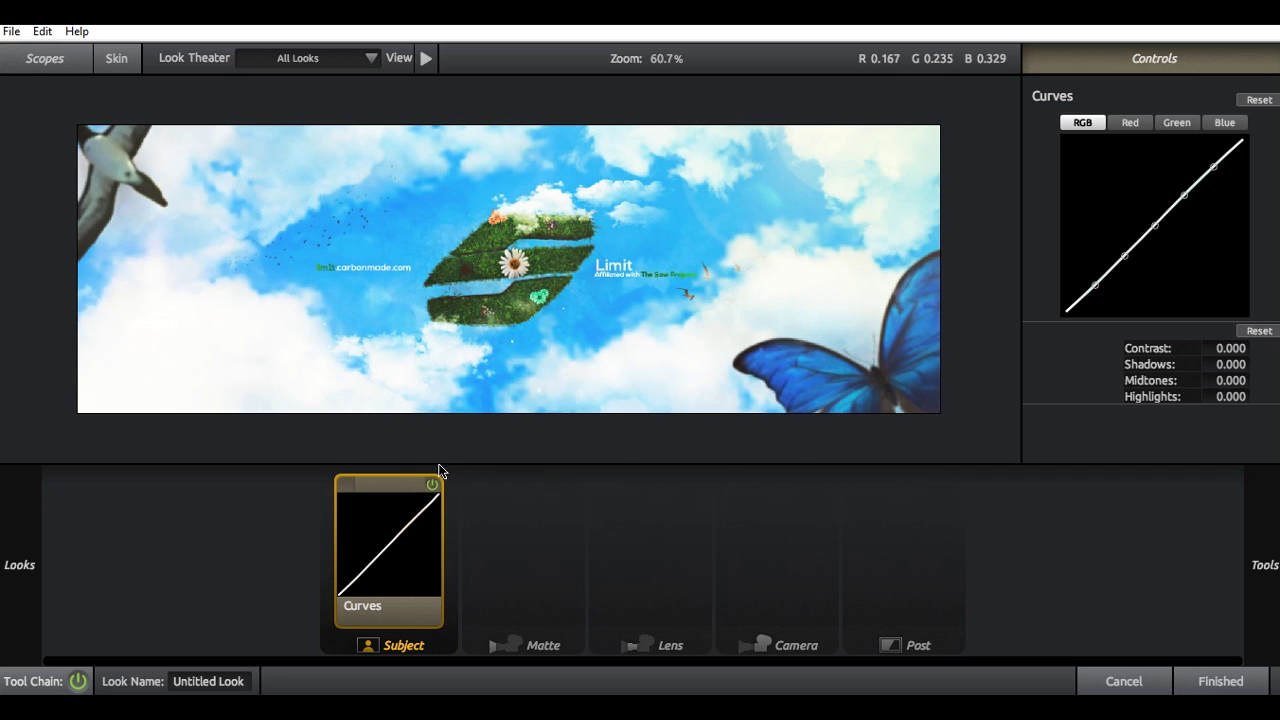
click(432, 486)
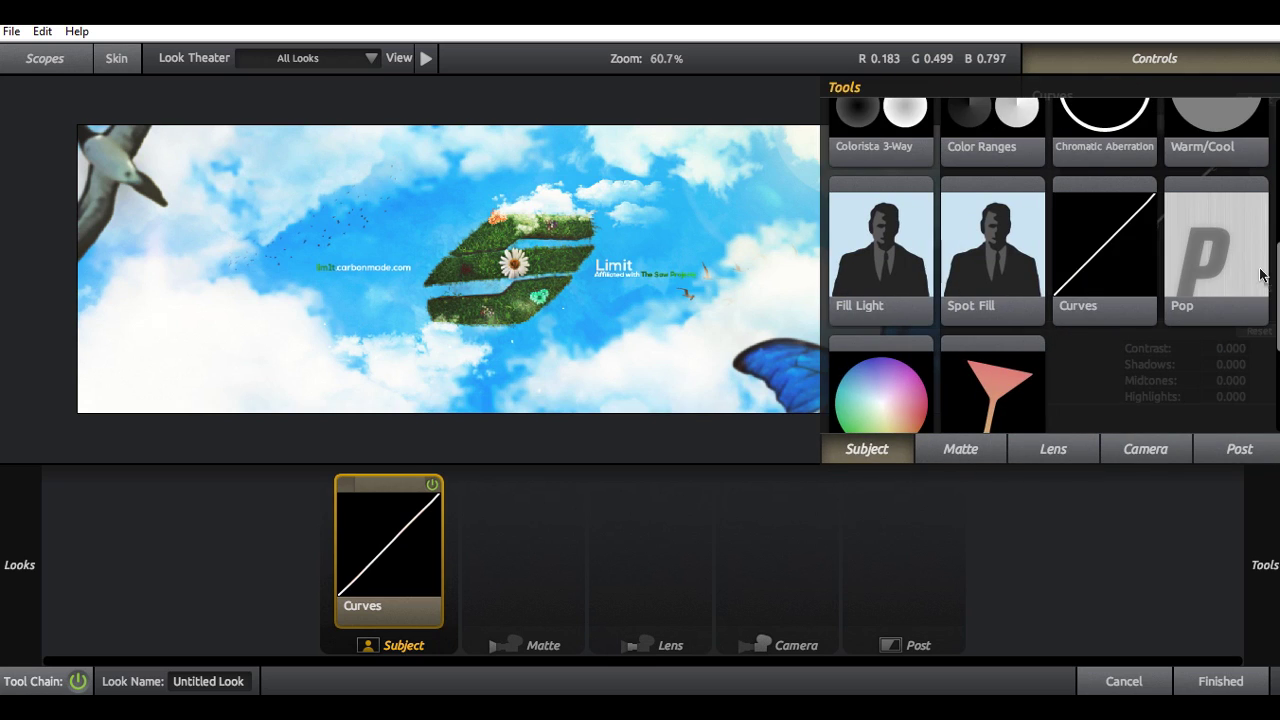
Step: Add a yellow-orange Diffusion glow to the Matte stage, with glow raised to 69%
drag(1262, 276, 761, 504)
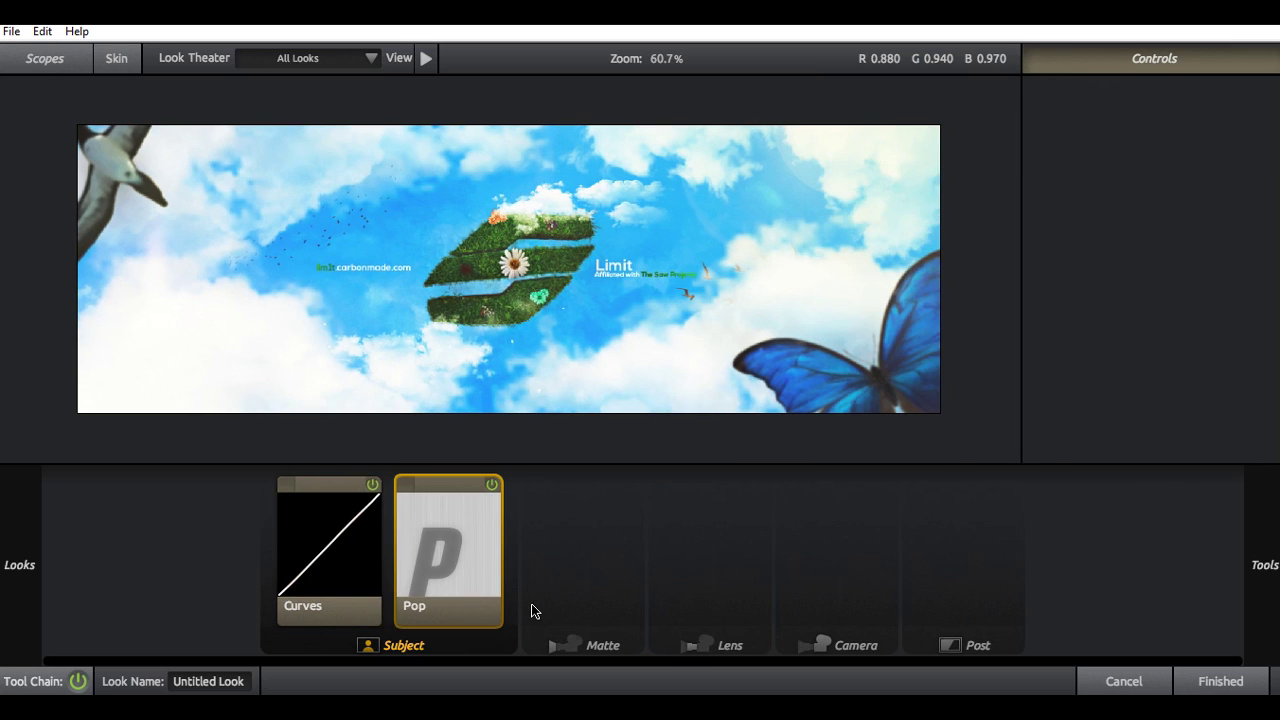
key(Delete)
click(982, 452)
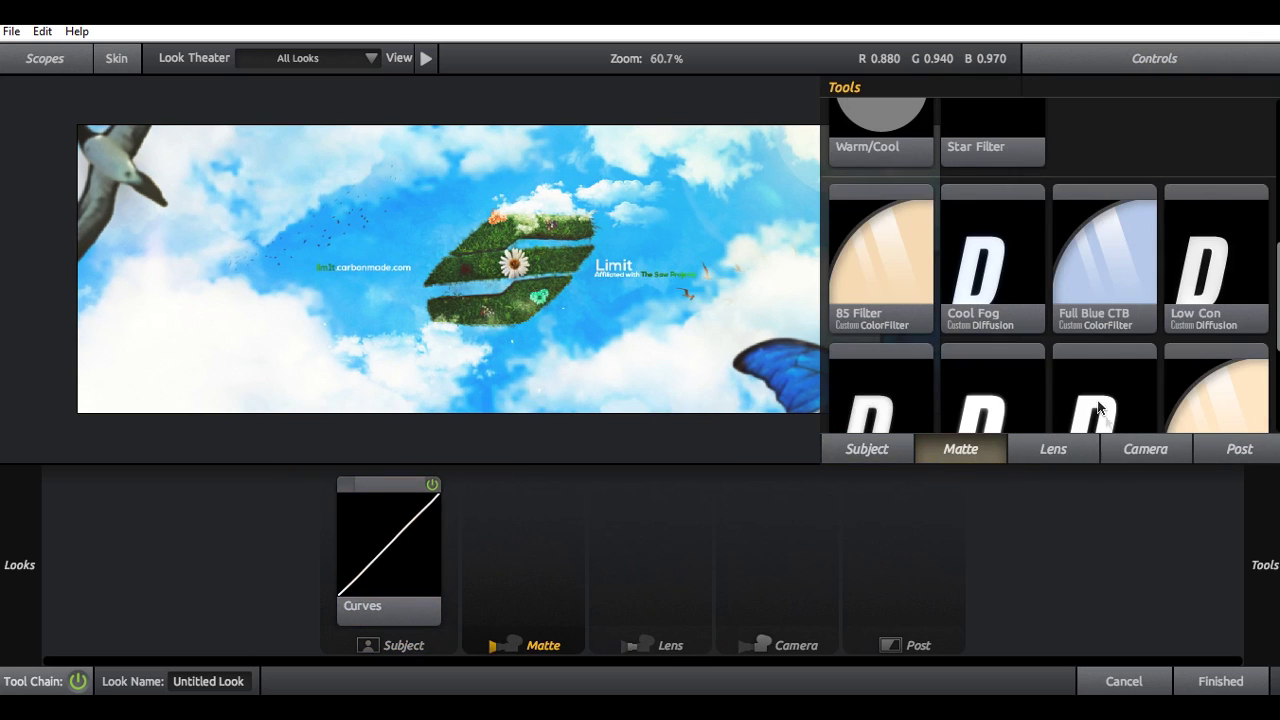
scroll(1198, 386, up, 3)
scroll(1198, 386, up, 3)
double_click(1208, 171)
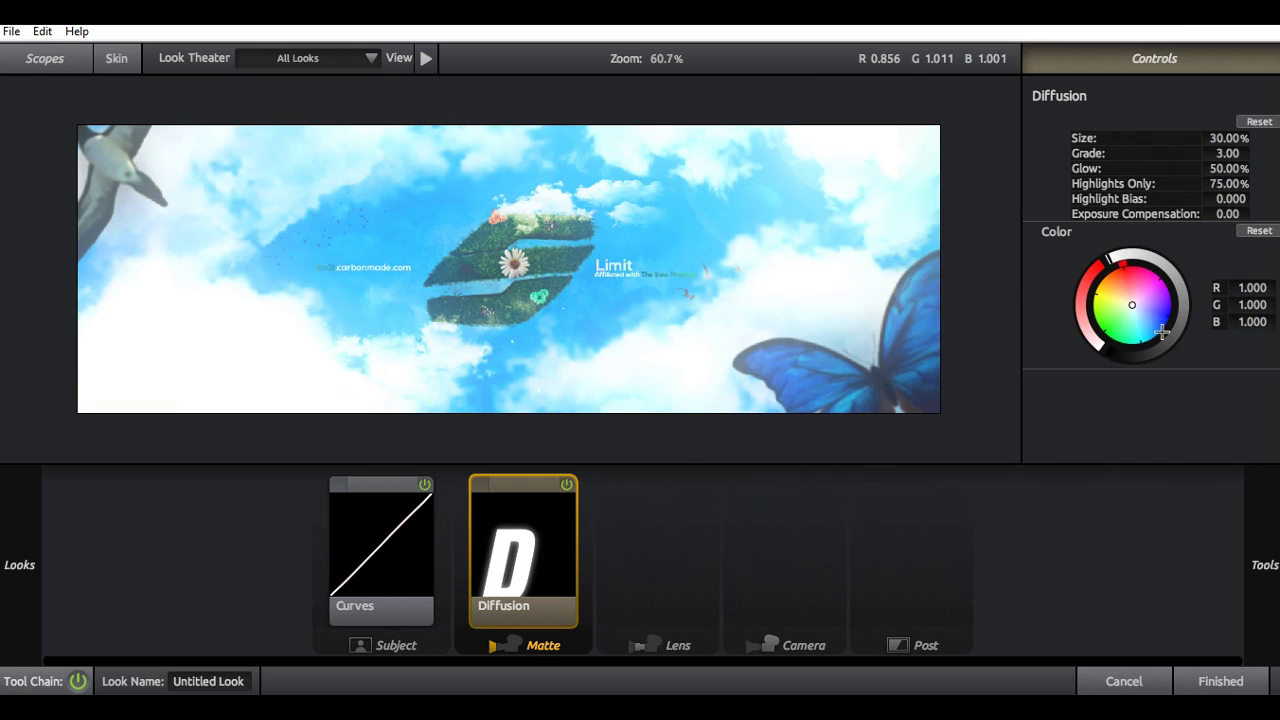
drag(1132, 305, 1102, 288)
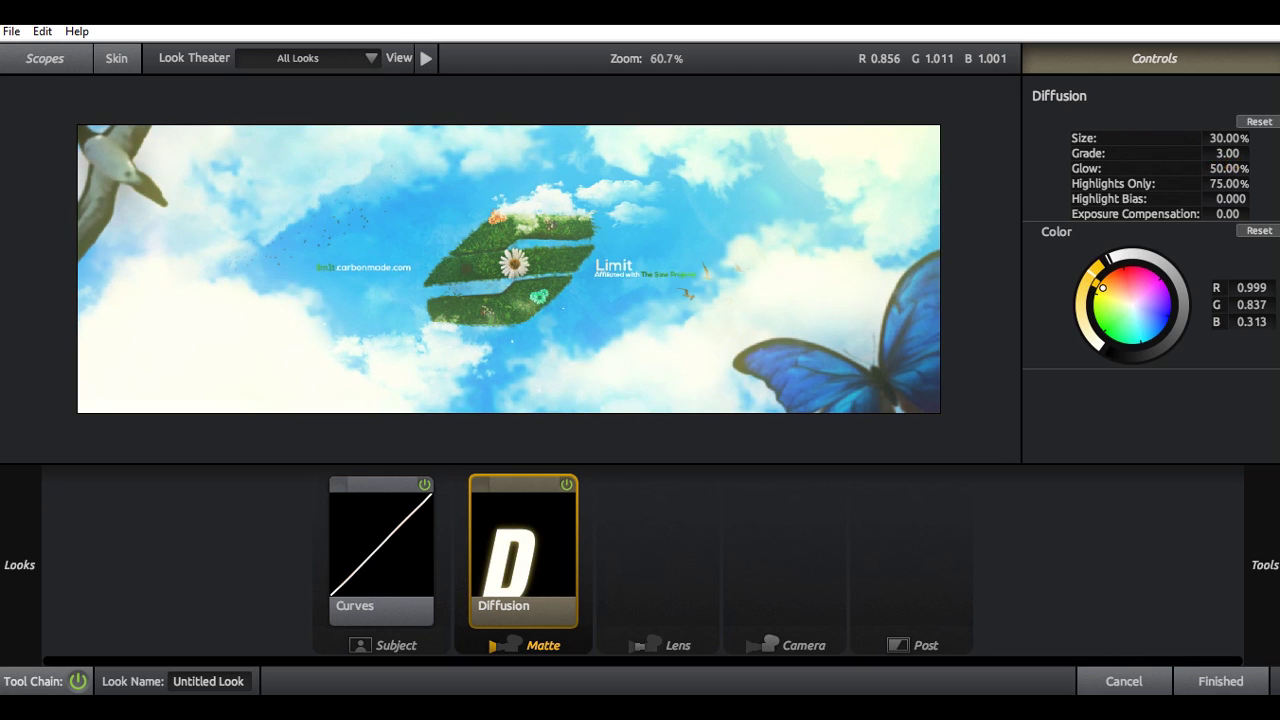
mouse_move(1225, 168)
mouse_down()
mouse_move(1253, 168)
mouse_move(1230, 153)
mouse_up()
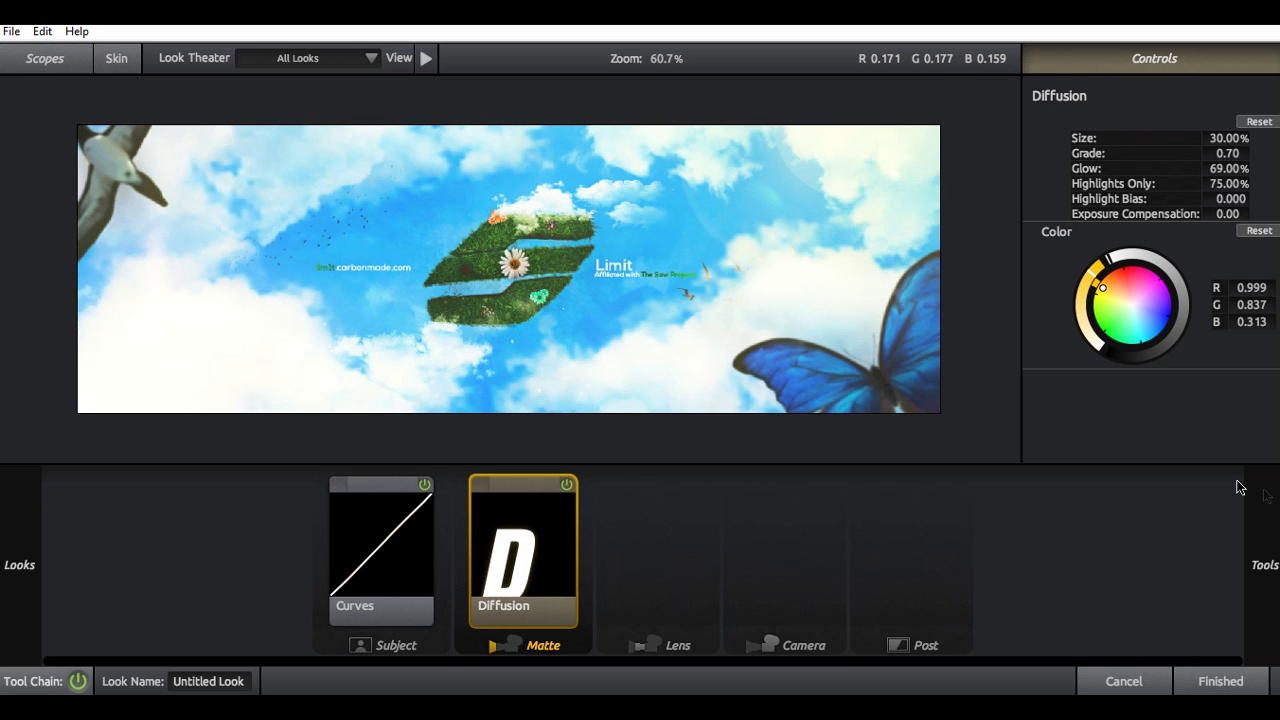
Step: Add Lightflex at boost −8, then Chromatic Aberration at red/cyan +0.050, left switched off
click(1222, 290)
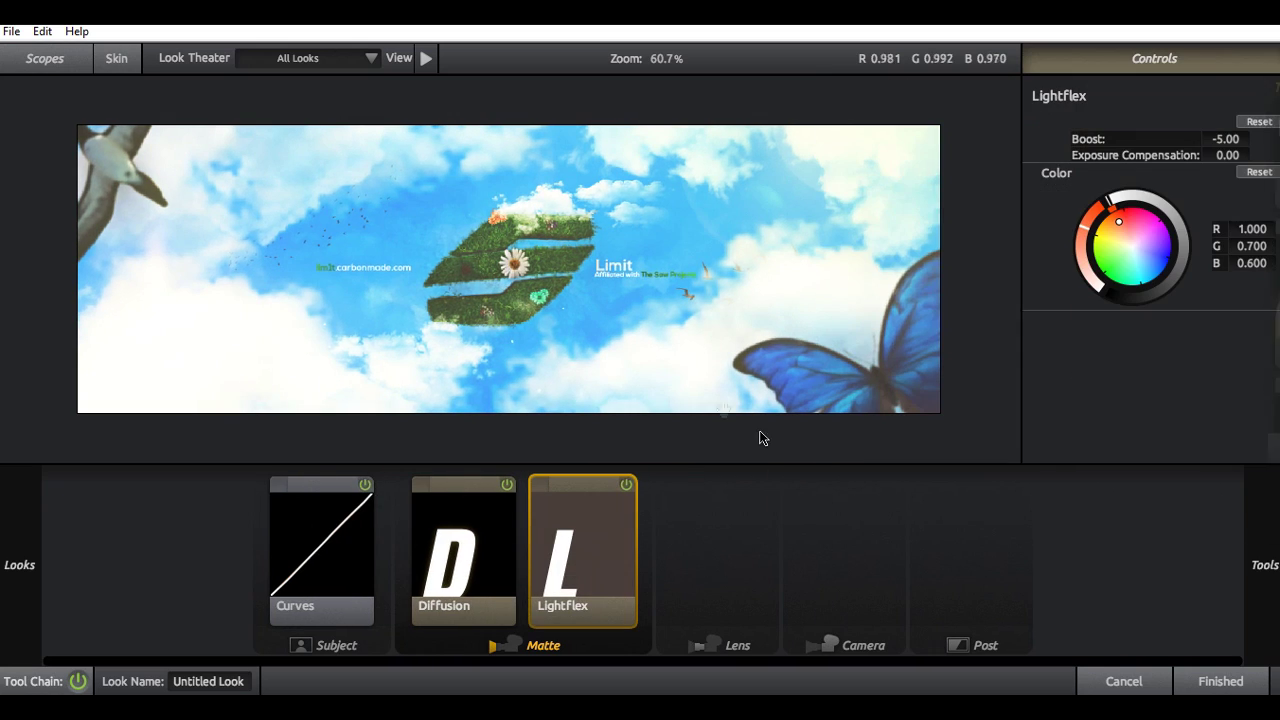
drag(1225, 139, 1205, 139)
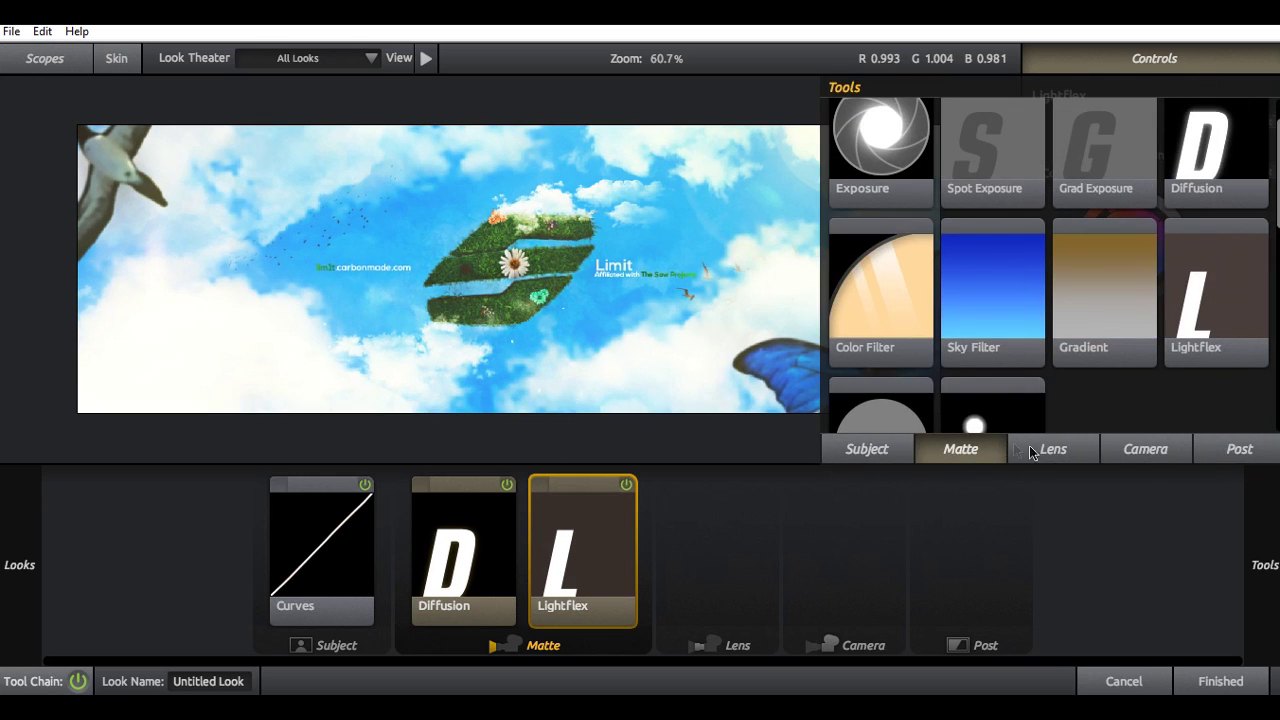
click(1030, 449)
scroll(995, 225, down, 2)
scroll(984, 296, down, 1)
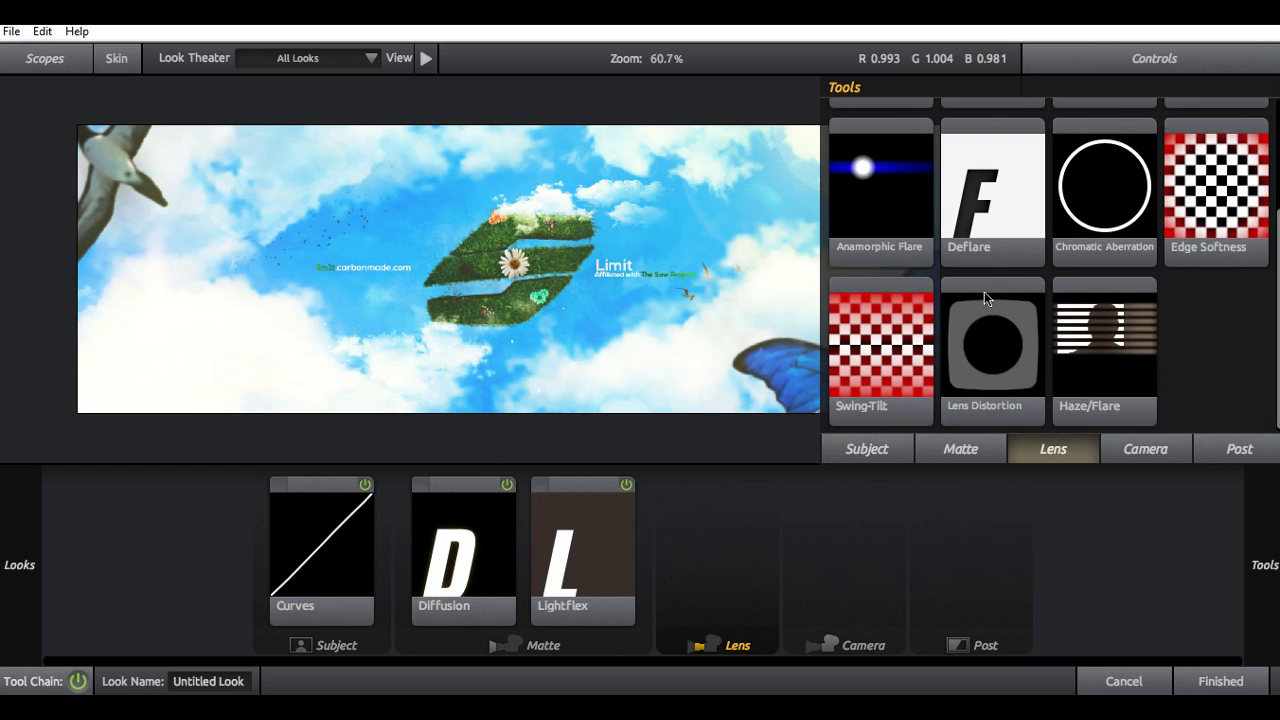
scroll(1030, 285, up, 1)
double_click(1092, 263)
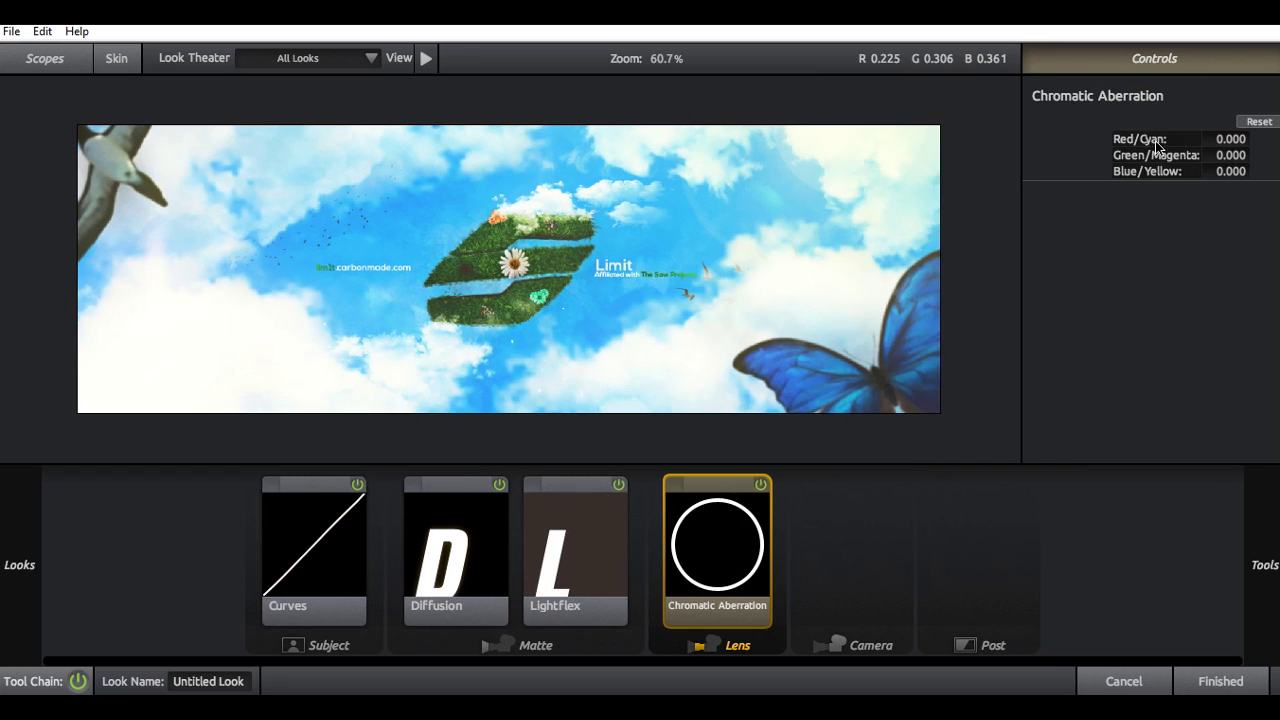
drag(1222, 140, 1232, 140)
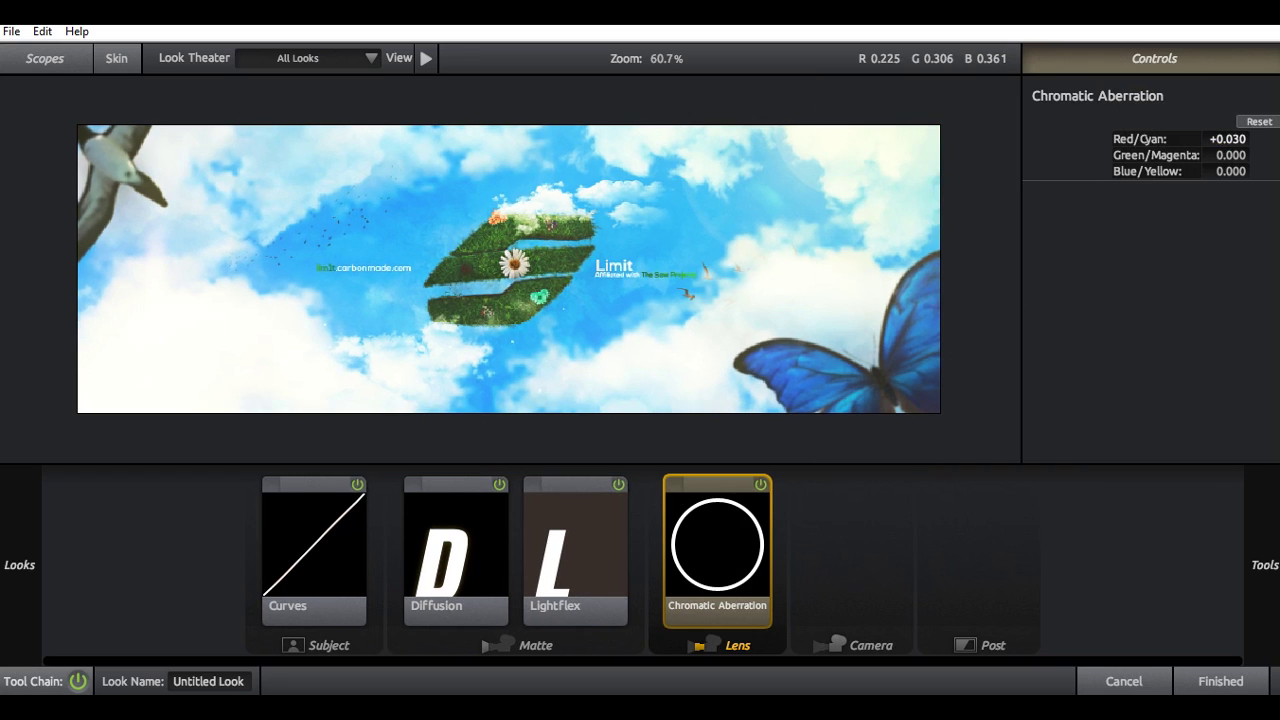
click(765, 484)
click(765, 484)
click(765, 484)
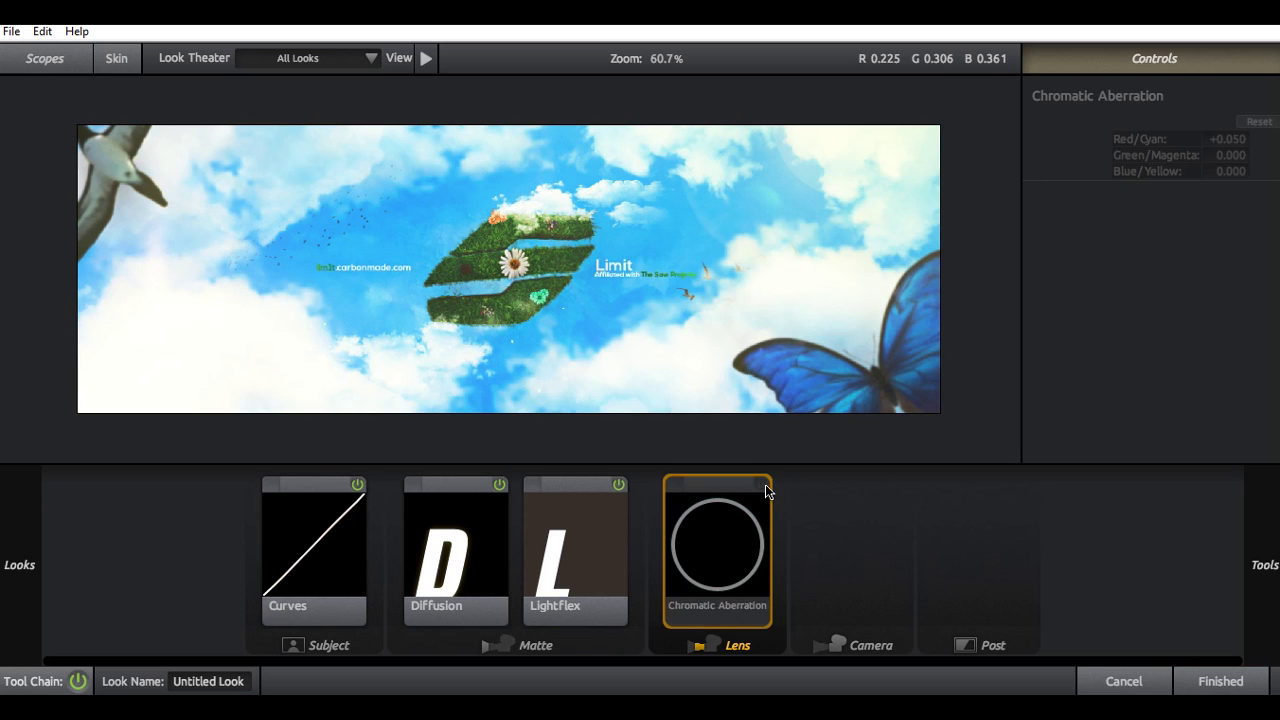
click(765, 484)
Step: Add a warm yellow Anamorphic Flare to the Lens stage with threshold raised to 1.130
double_click(860, 263)
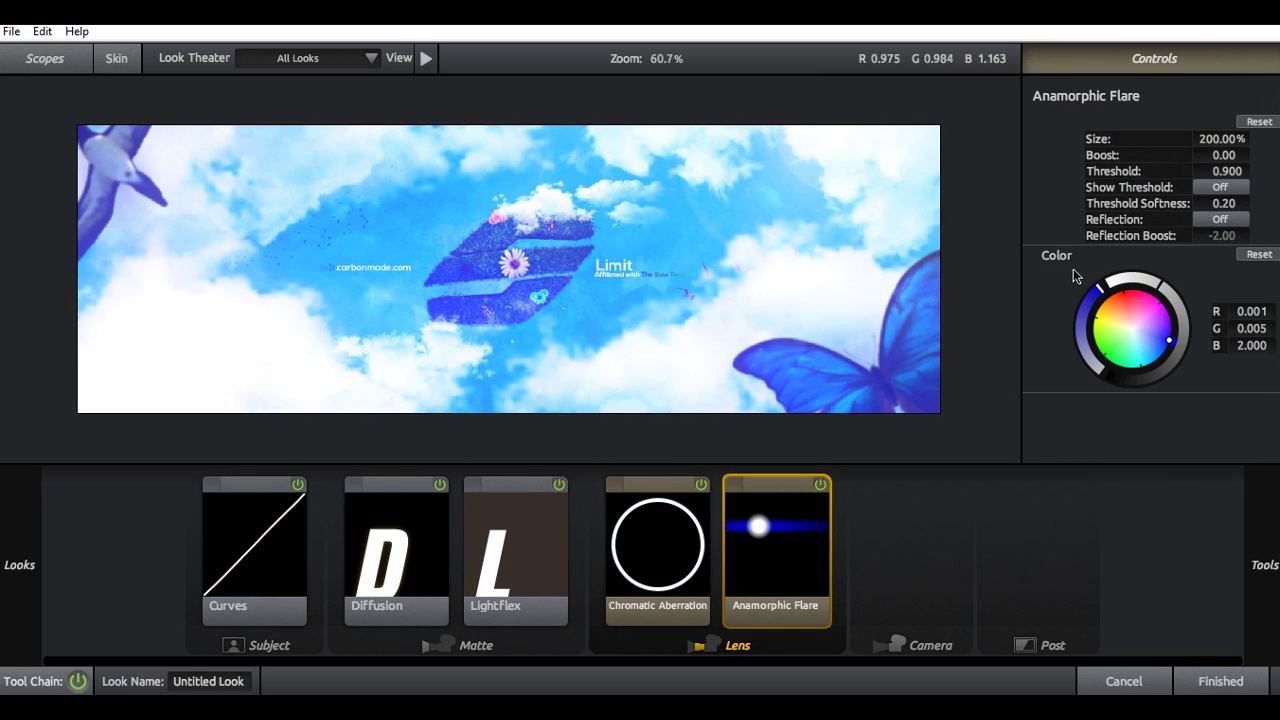
drag(1096, 292, 1095, 316)
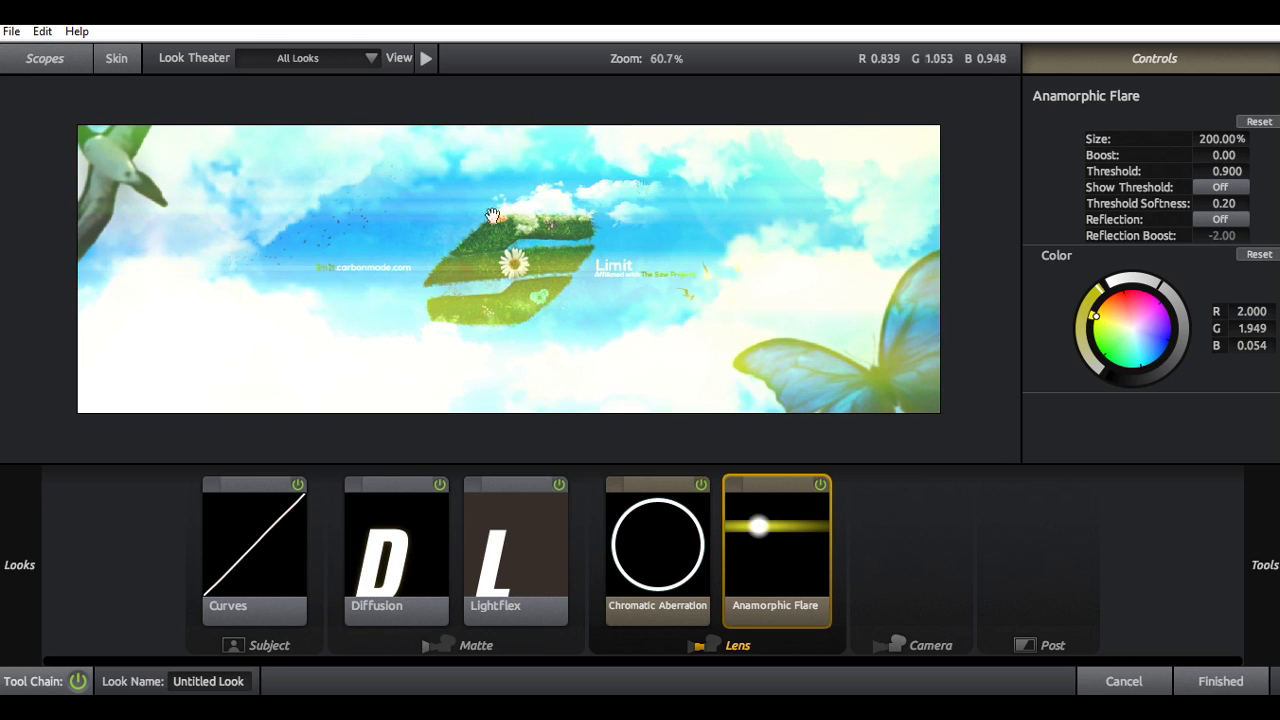
drag(1228, 171, 1240, 171)
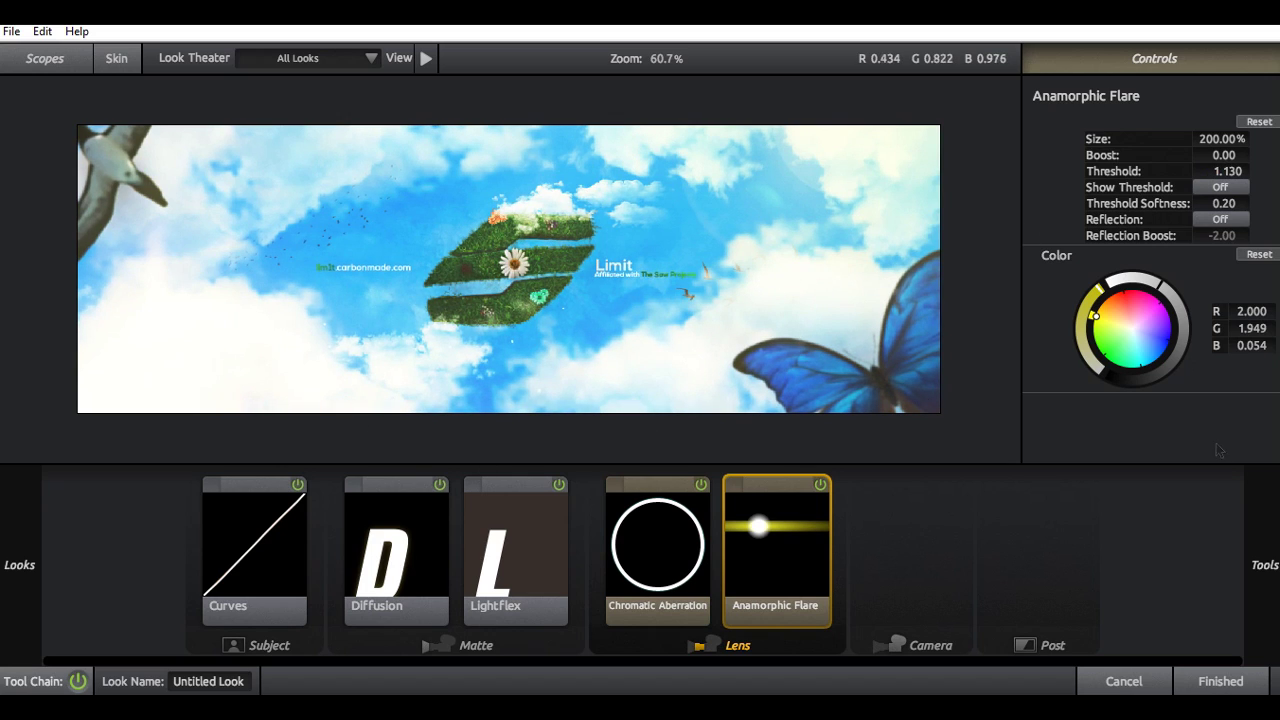
scroll(1177, 424, down, 2)
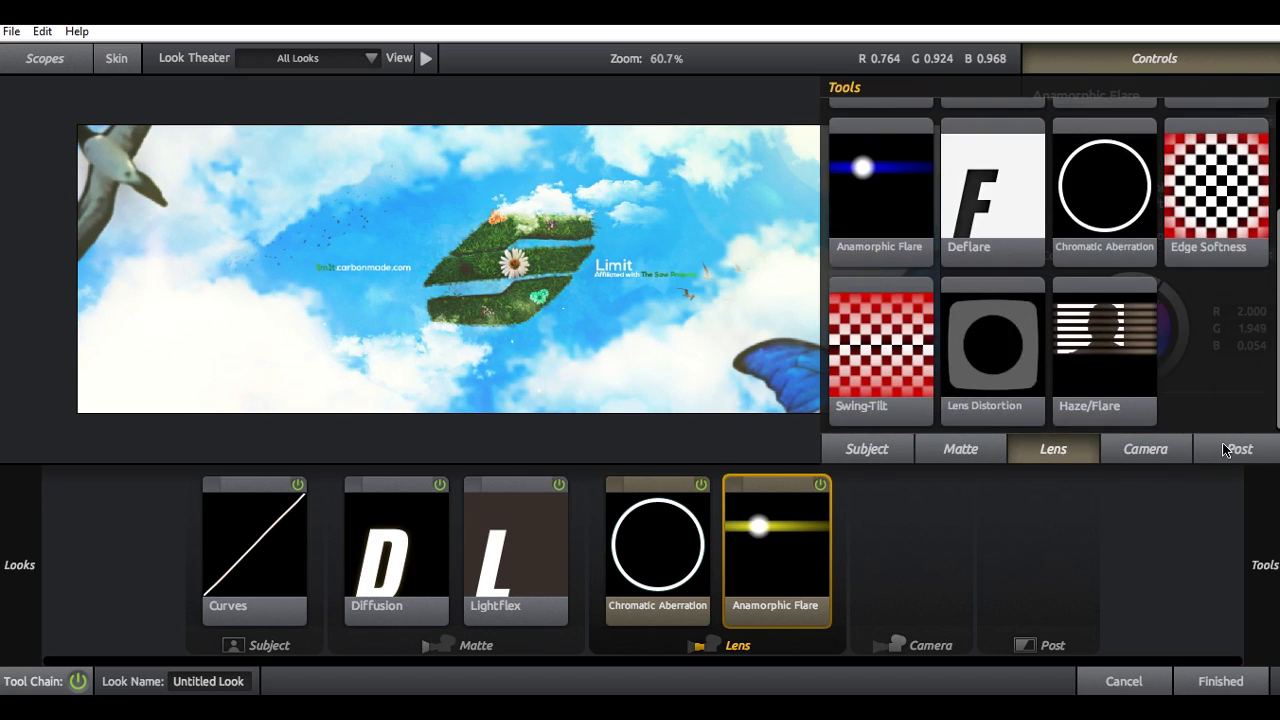
scroll(1175, 292, down, 5)
scroll(1175, 292, down, 2)
Step: Add Film Grain to the Post stage at 3% and apply the look to Final copy 2
scroll(1175, 292, down, 2)
scroll(1175, 292, up, 2)
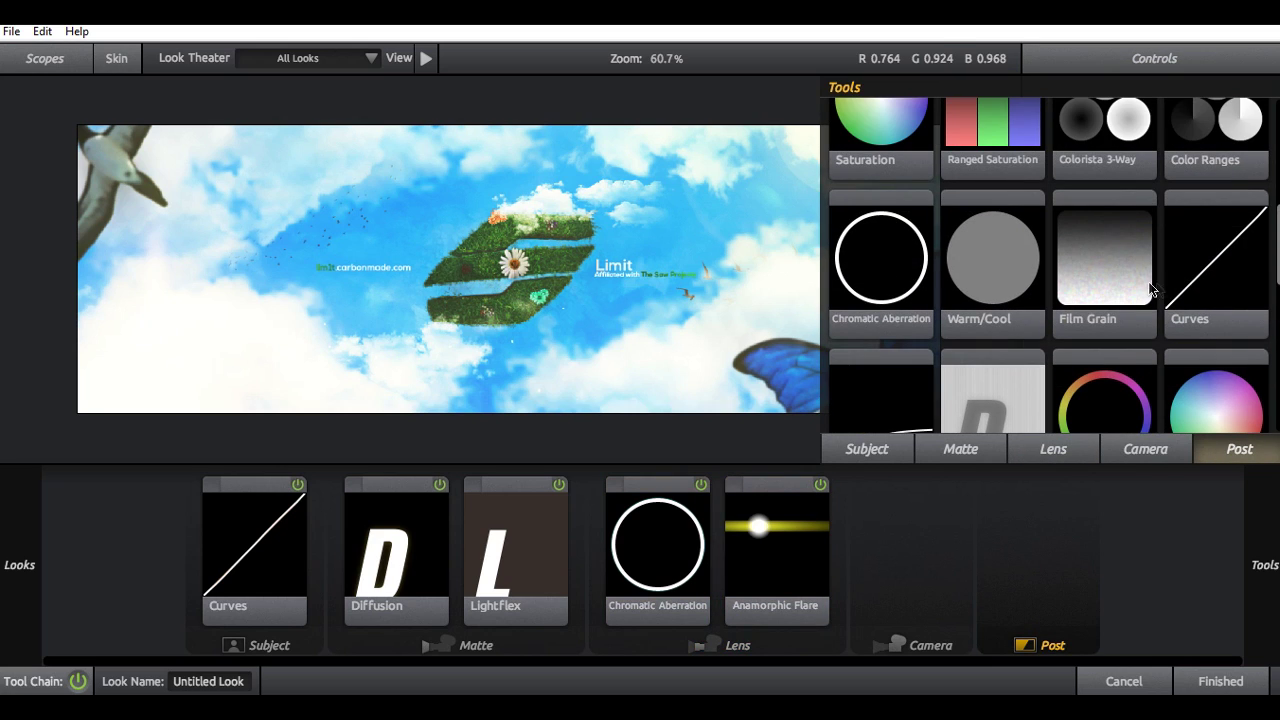
drag(1100, 260, 1040, 550)
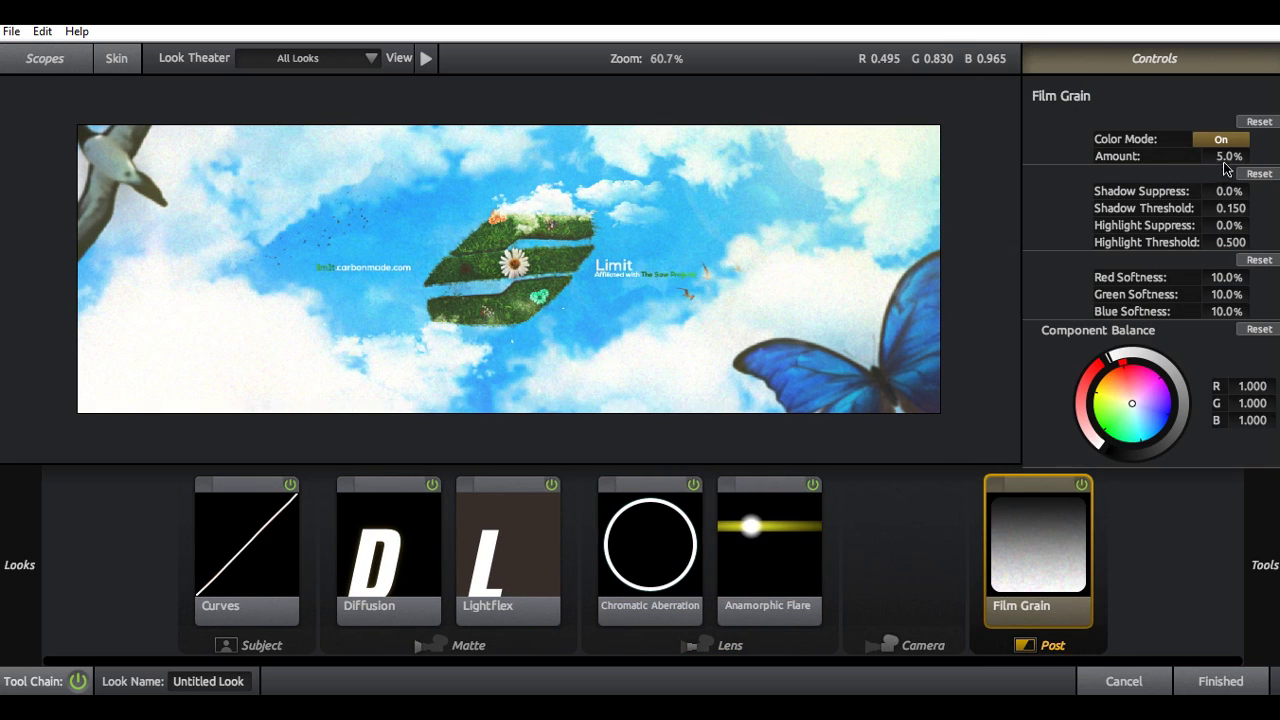
text(2)
key(Return)
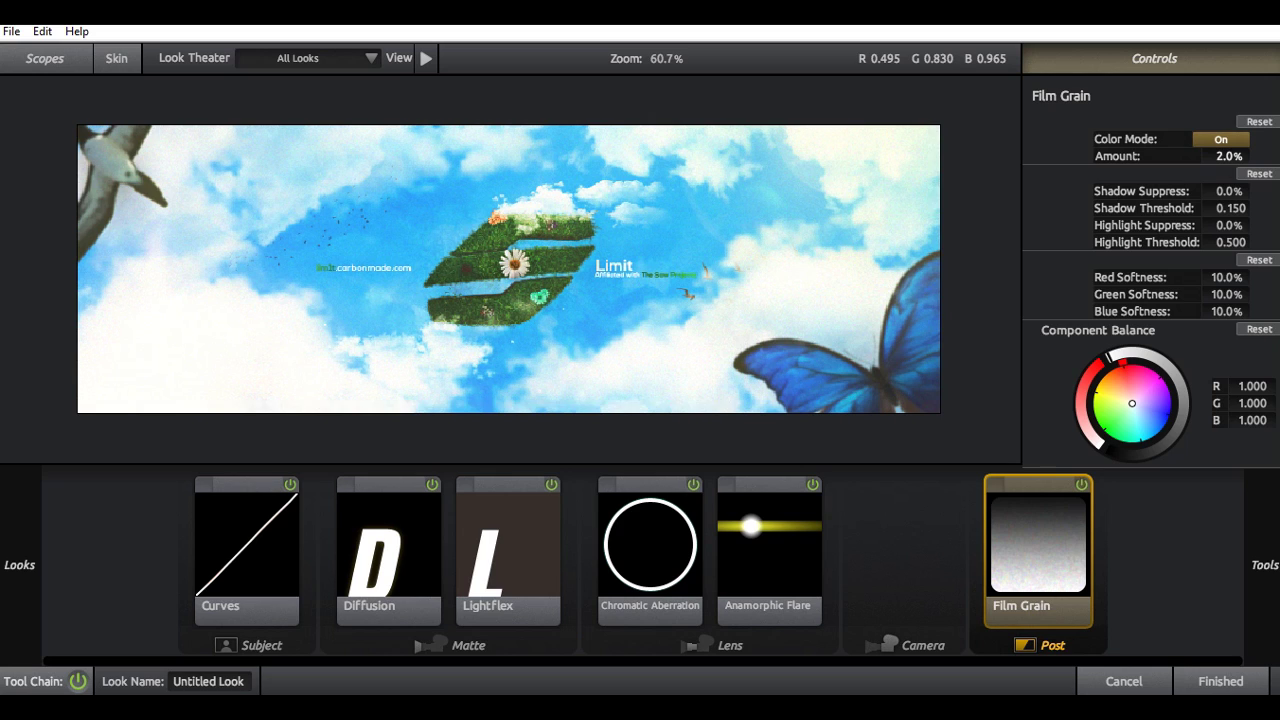
text(3)
key(Return)
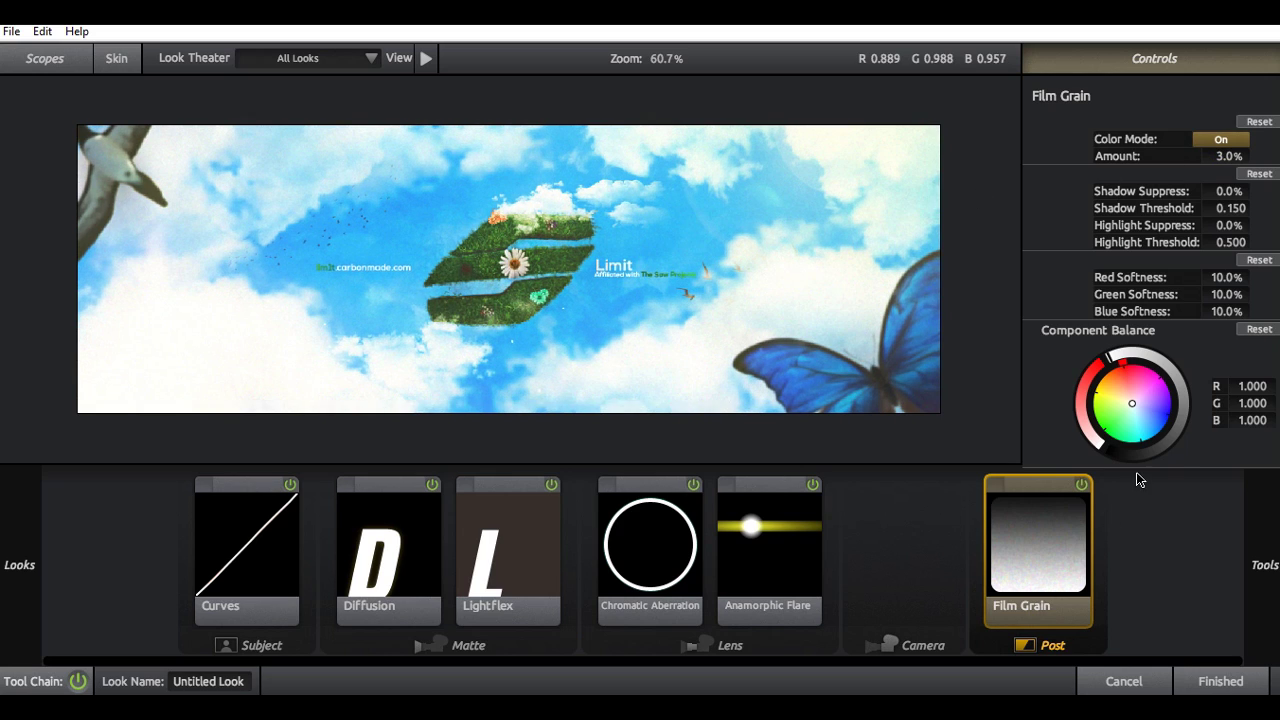
click(1212, 688)
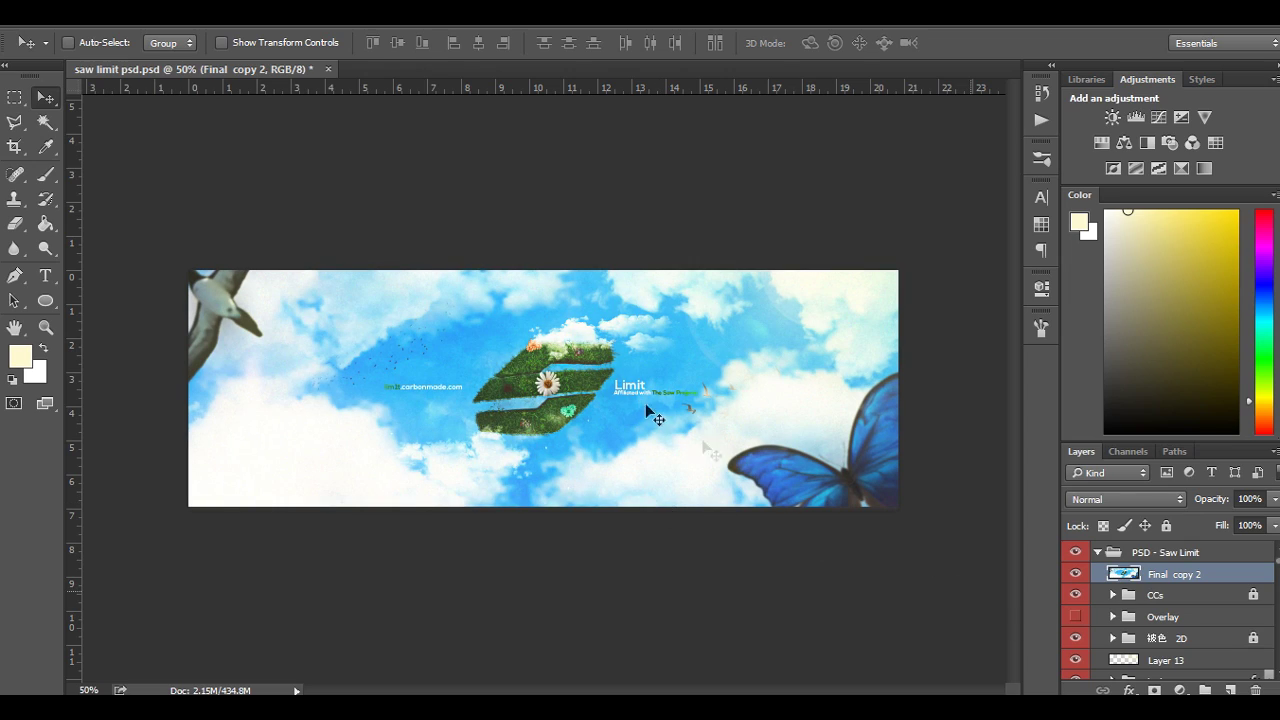
Step: On a new layer, paint a soft black vignette along the left and bottom edges, fading it down
click(1240, 690)
key(d)
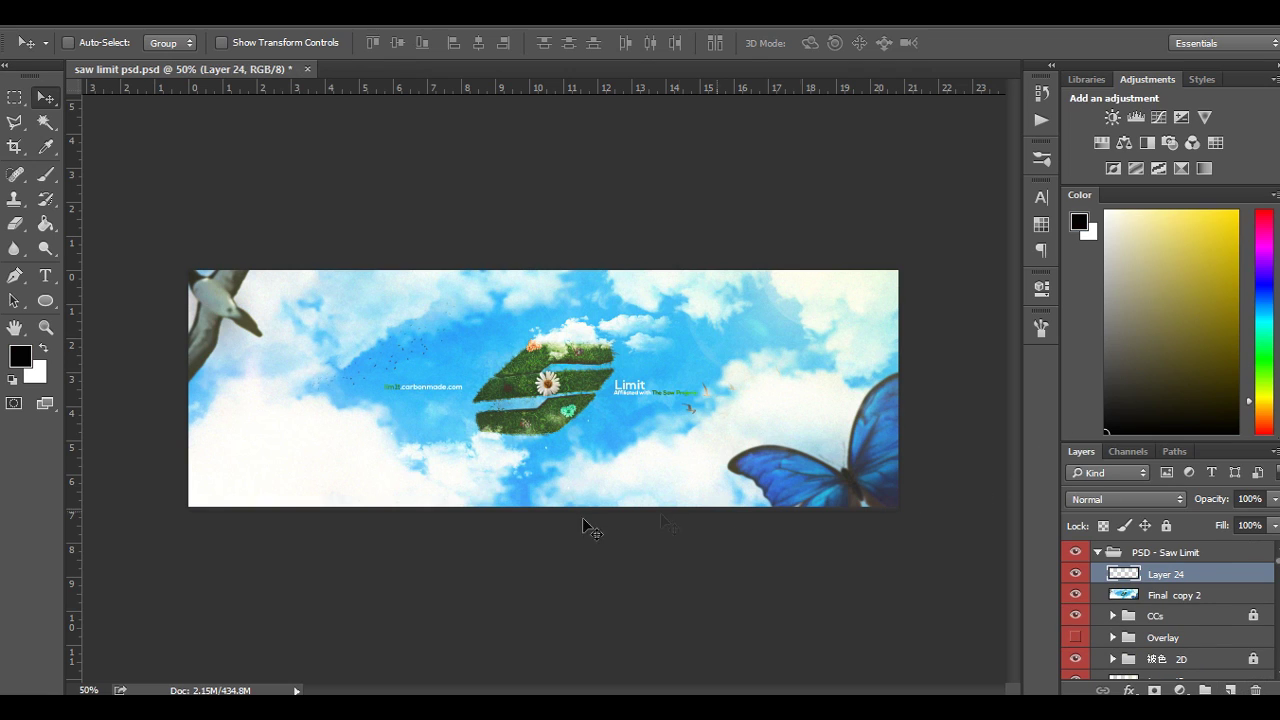
key(b)
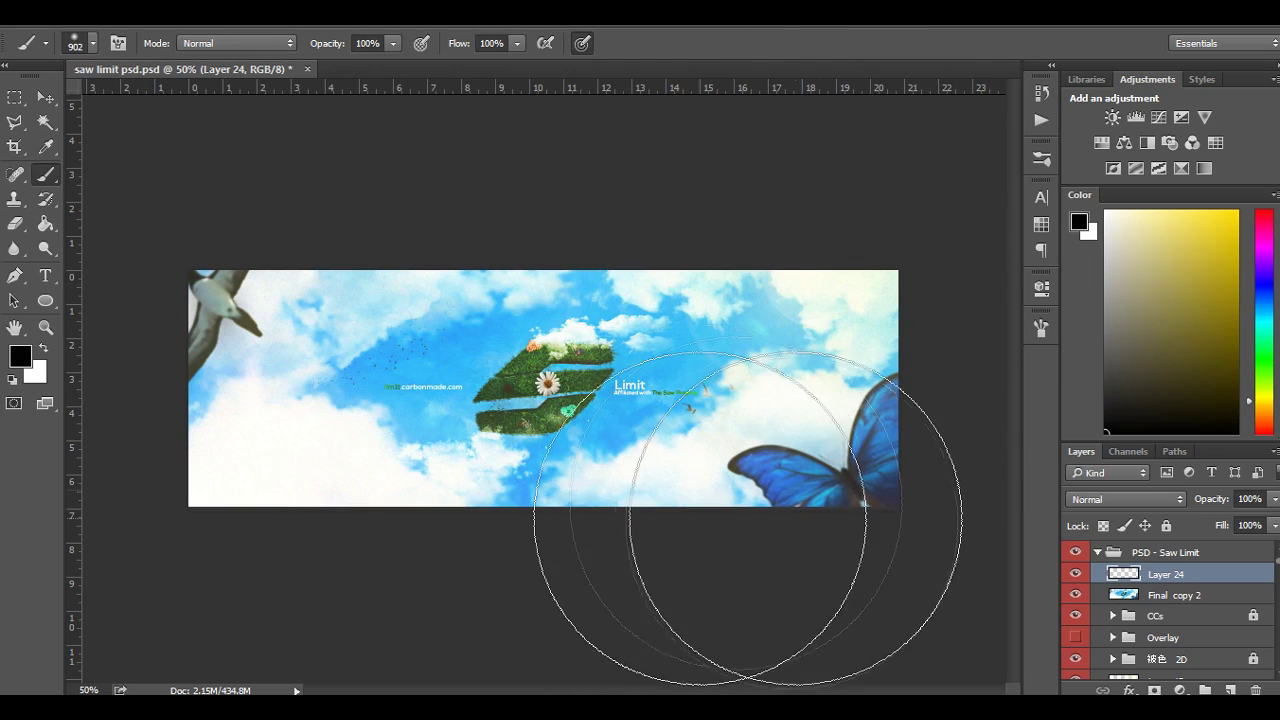
click(597, 545)
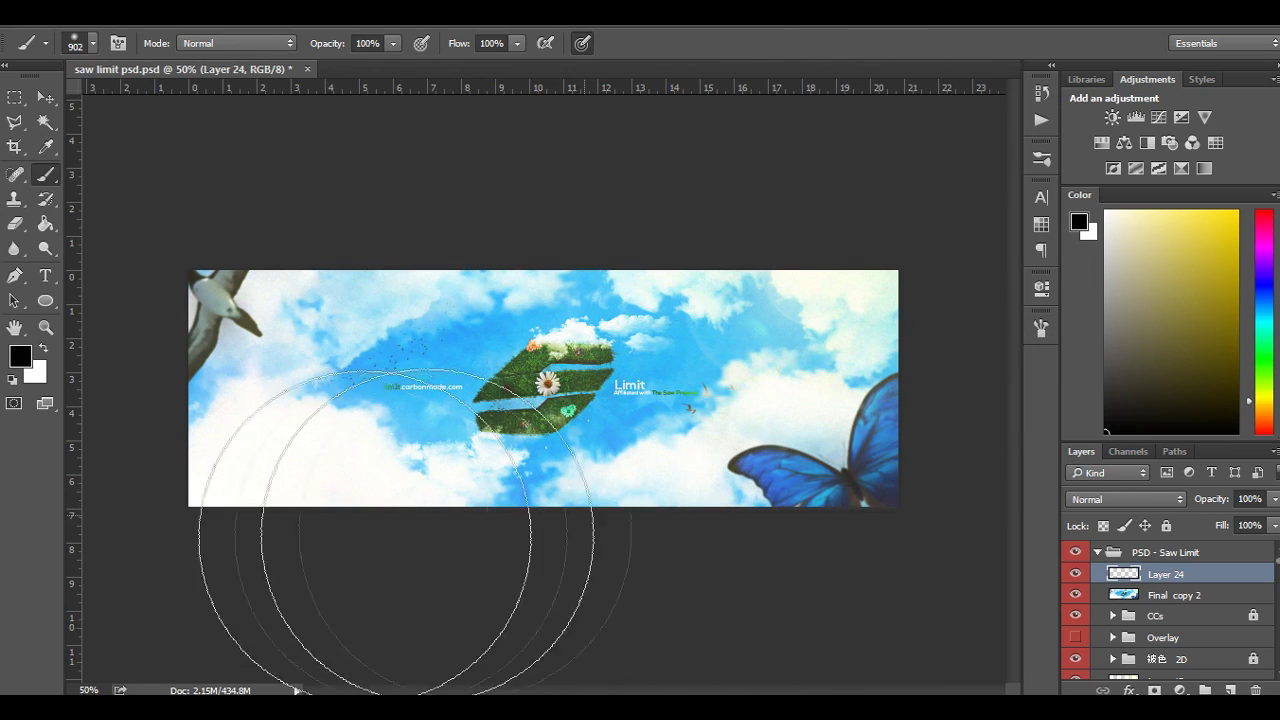
mouse_move(10, 383)
mouse_down()
mouse_move(157, 366)
mouse_move(586, 657)
mouse_move(700, 671)
mouse_move(40, 490)
mouse_up()
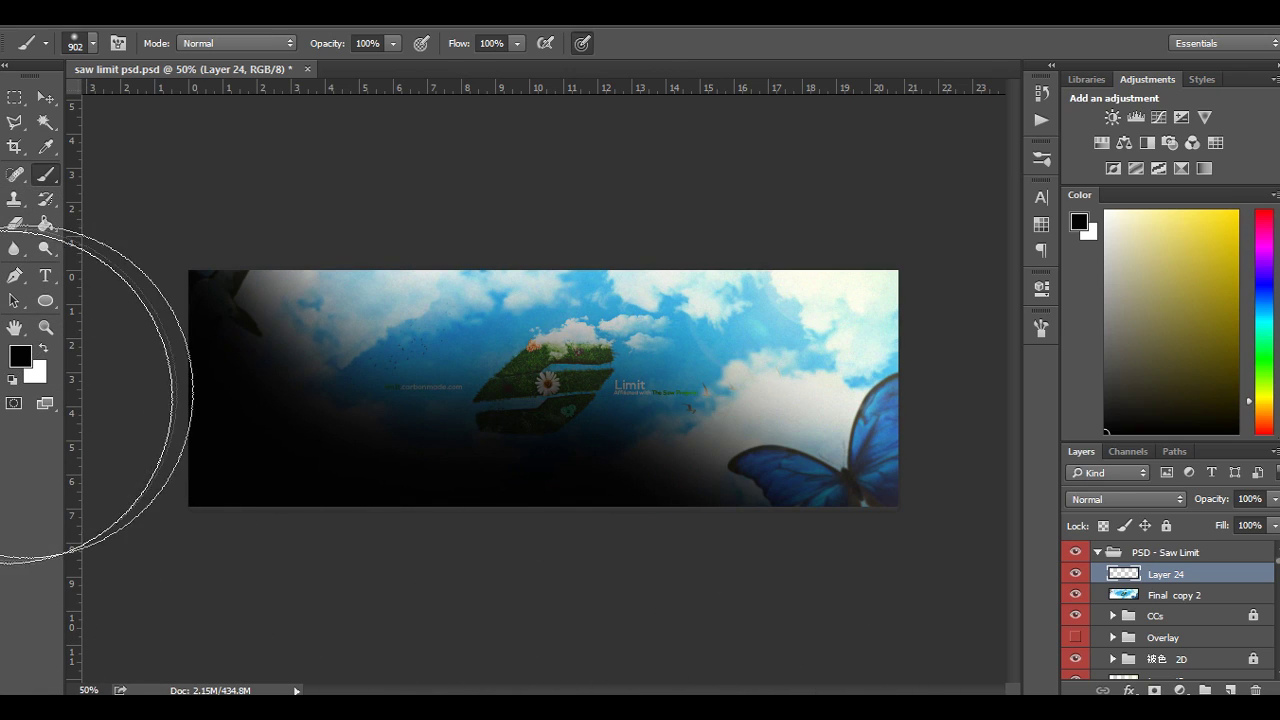
click(45, 98)
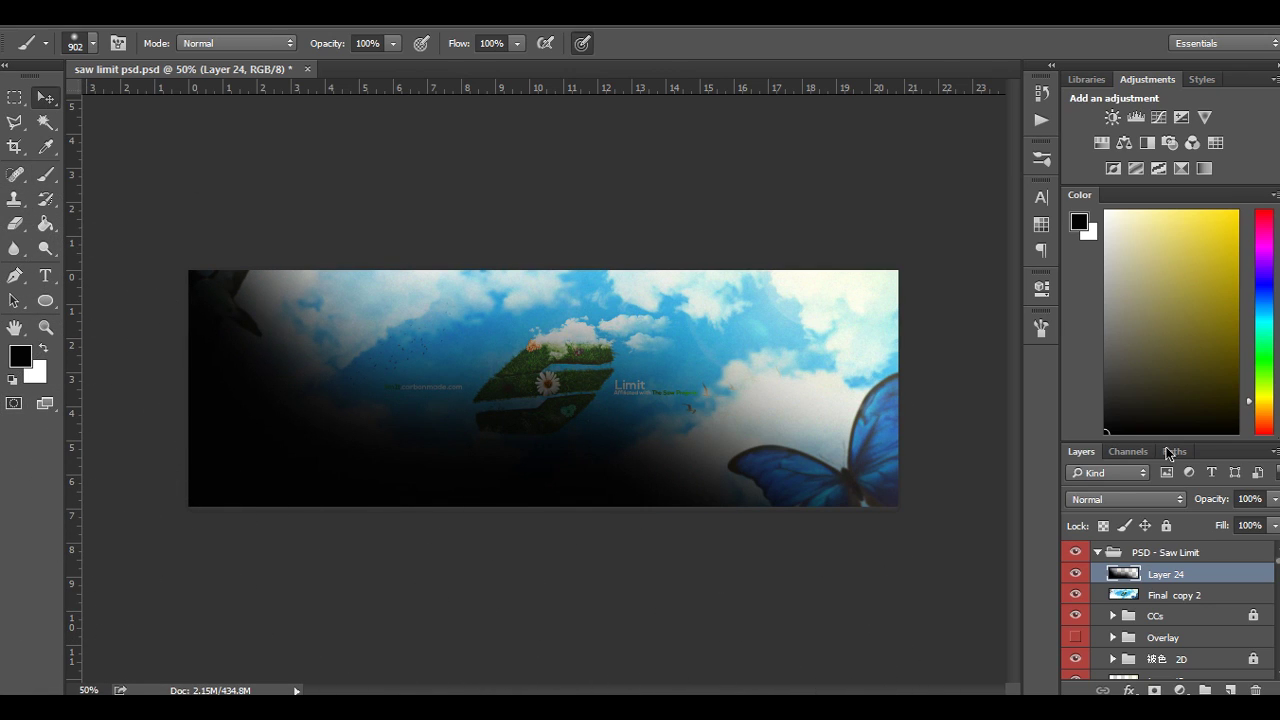
drag(1220, 503, 1070, 507)
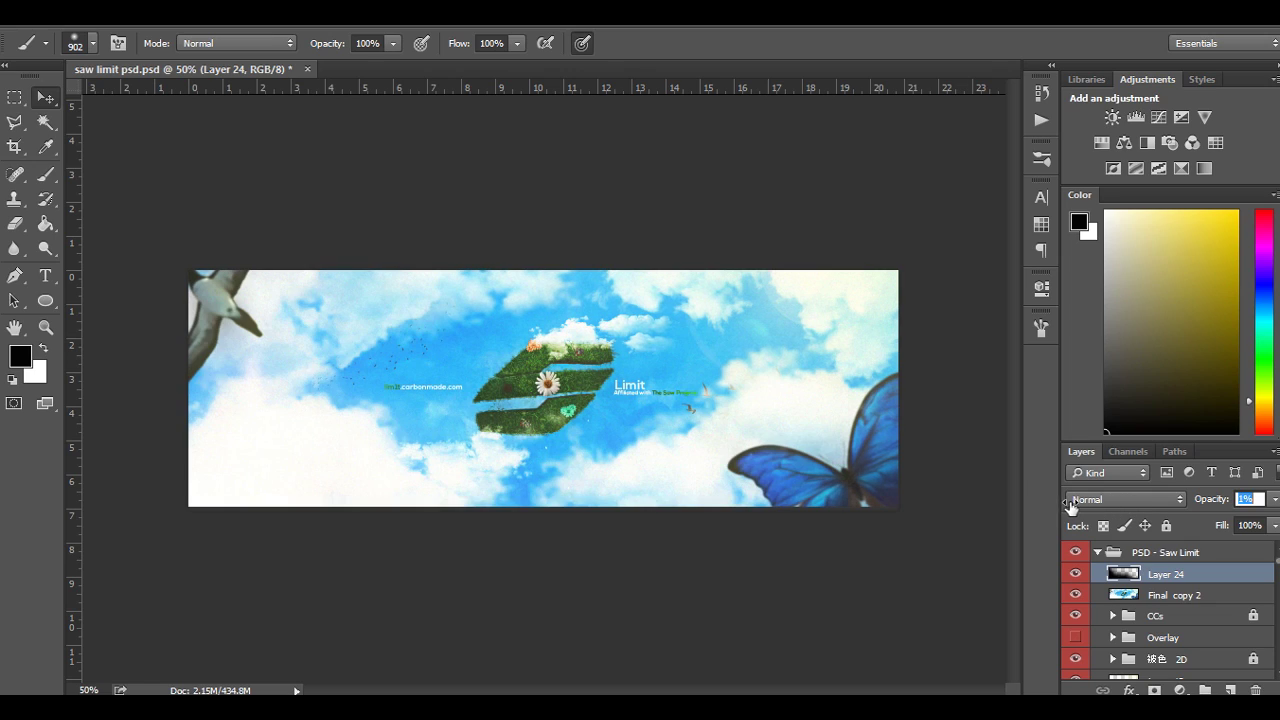
Step: Apply the vignette's 8% opacity, then add a new layer with pale cream paint colour
key(v)
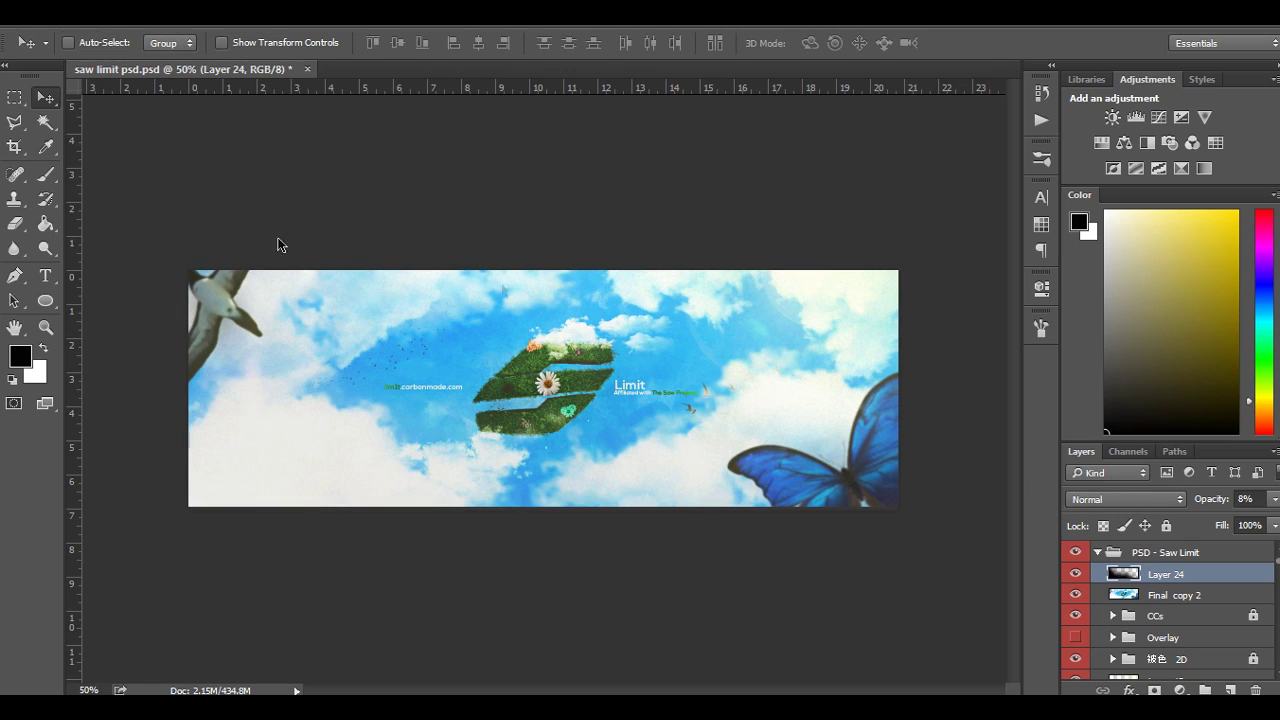
click(1230, 690)
click(1208, 300)
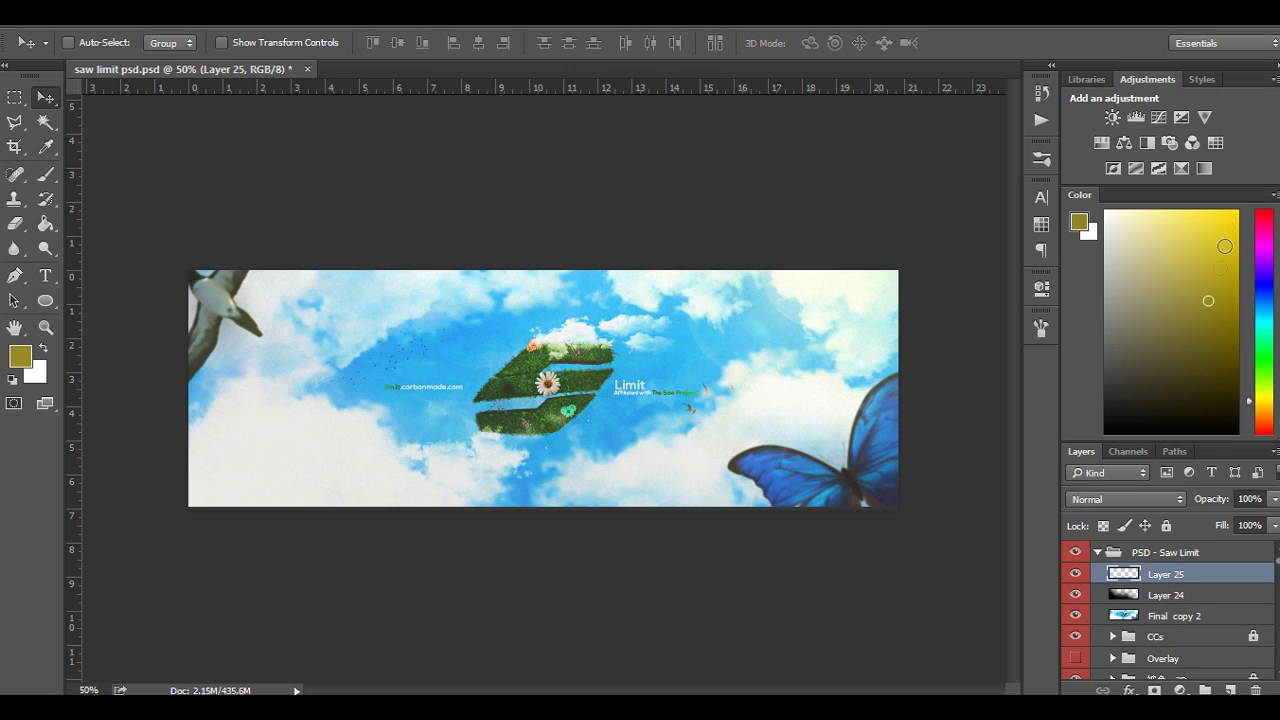
drag(1224, 246, 1125, 212)
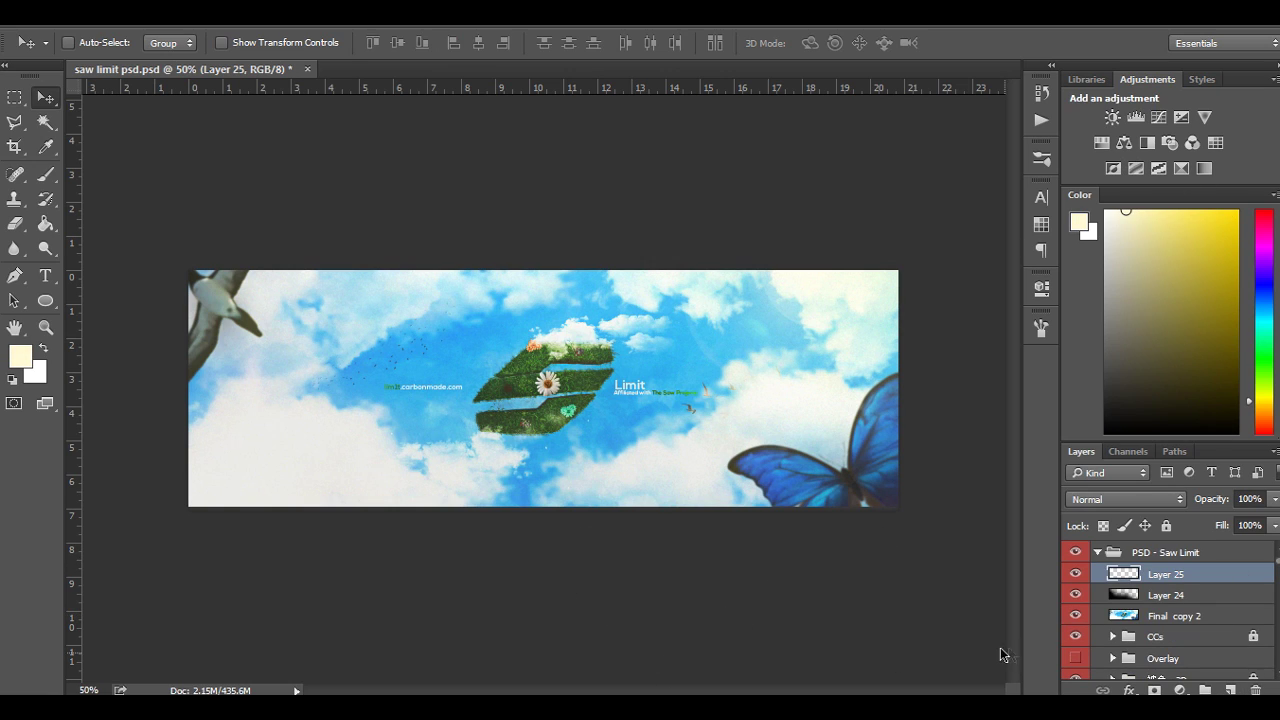
key(b)
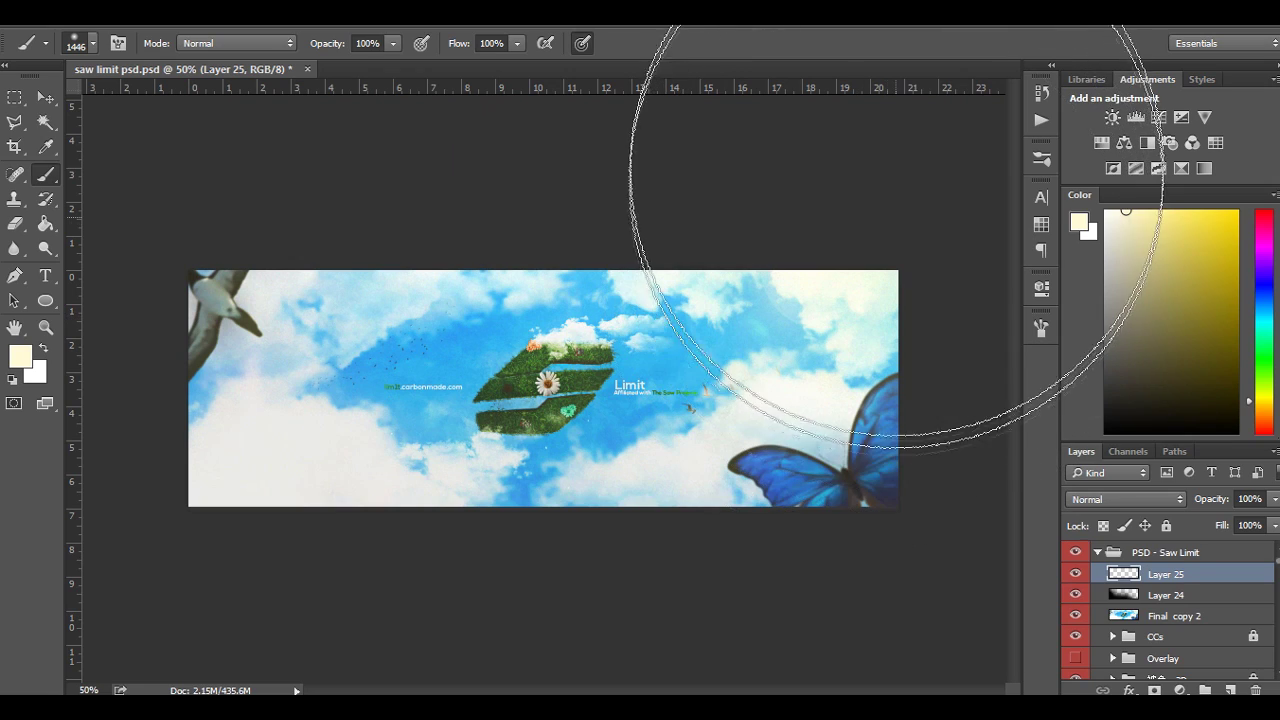
Step: Set the glow layer to Screen blend mode at 51% opacity
click(1150, 499)
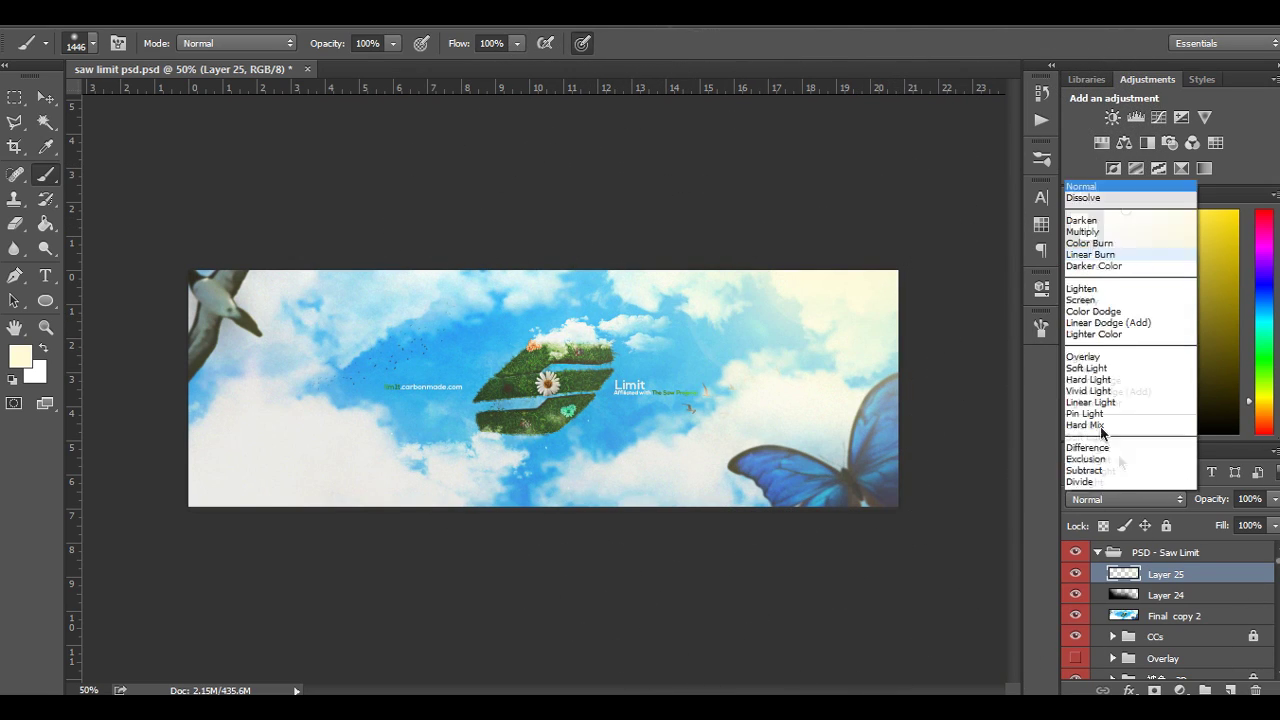
click(1081, 300)
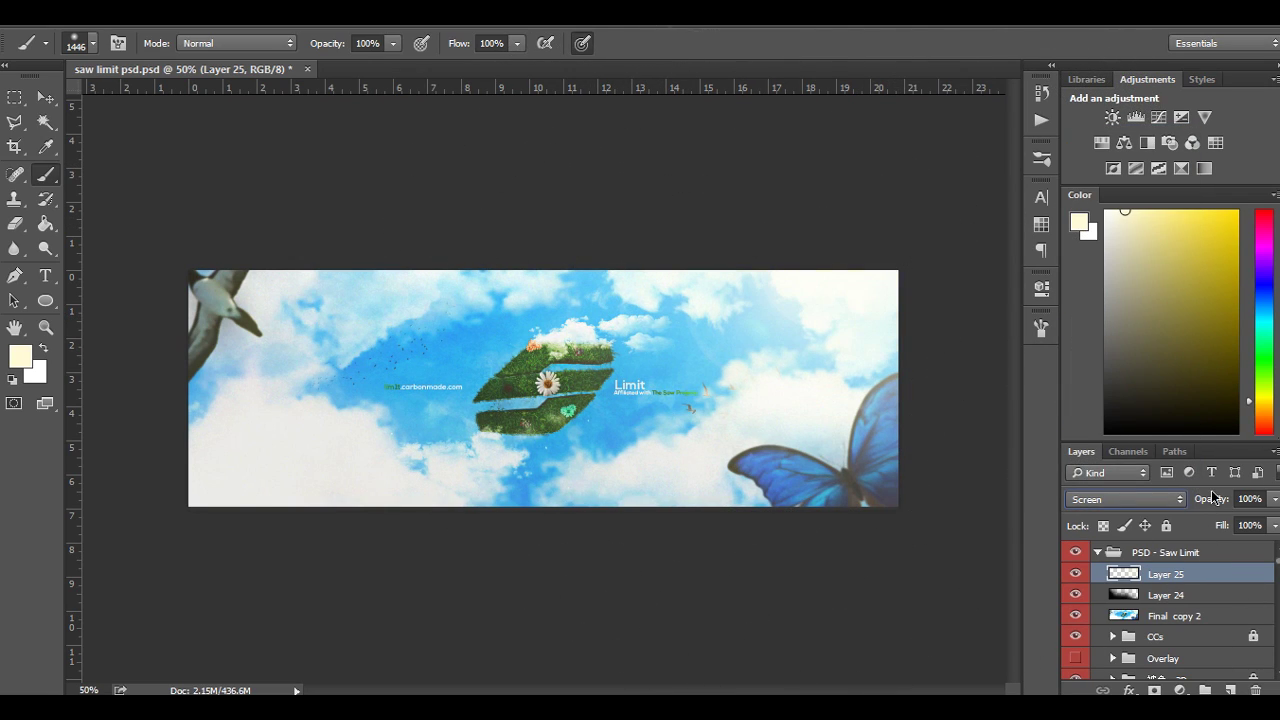
mouse_move(1211, 497)
mouse_down()
mouse_move(1125, 498)
mouse_move(1138, 498)
mouse_up()
key(v)
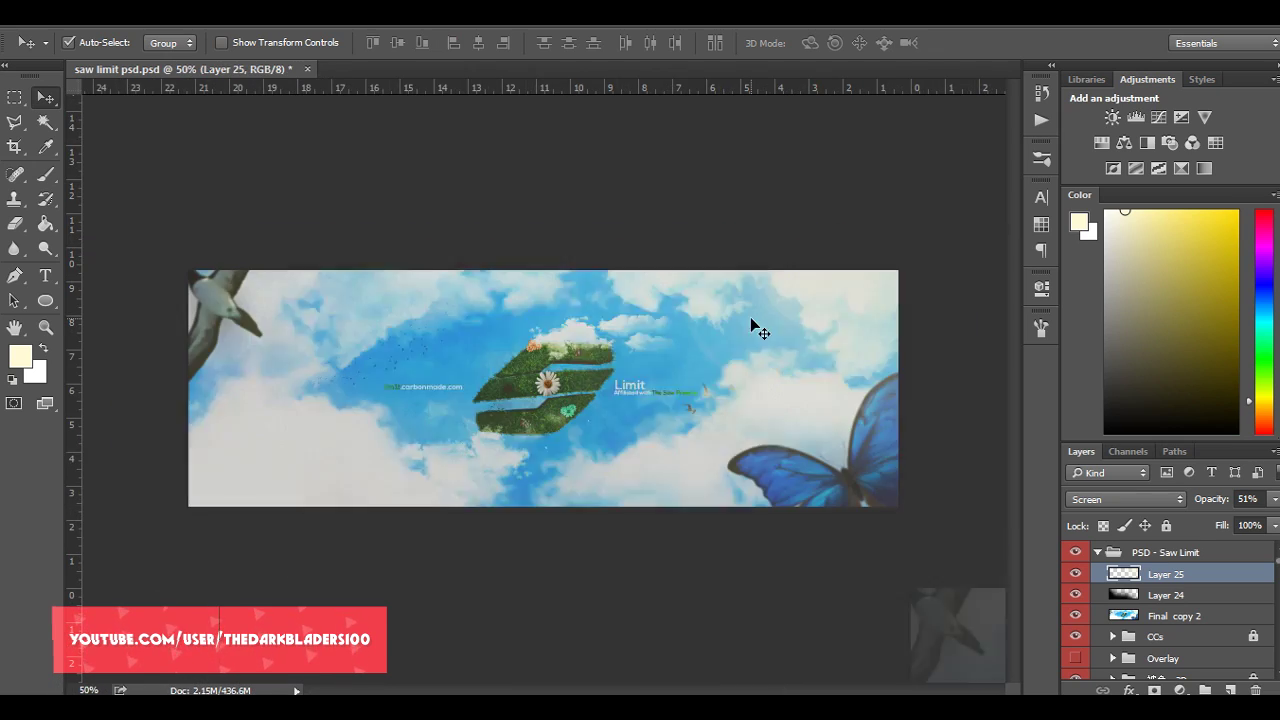
key(ctrl+1)
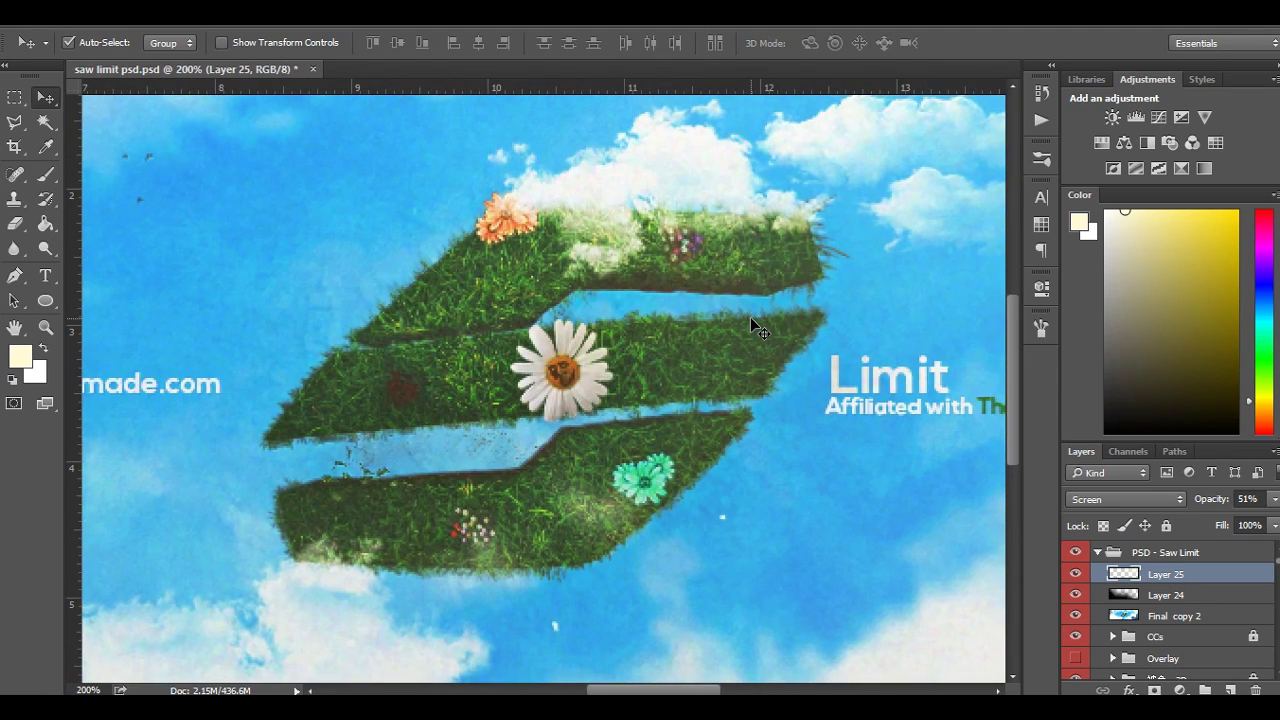
key(ctrl+minus)
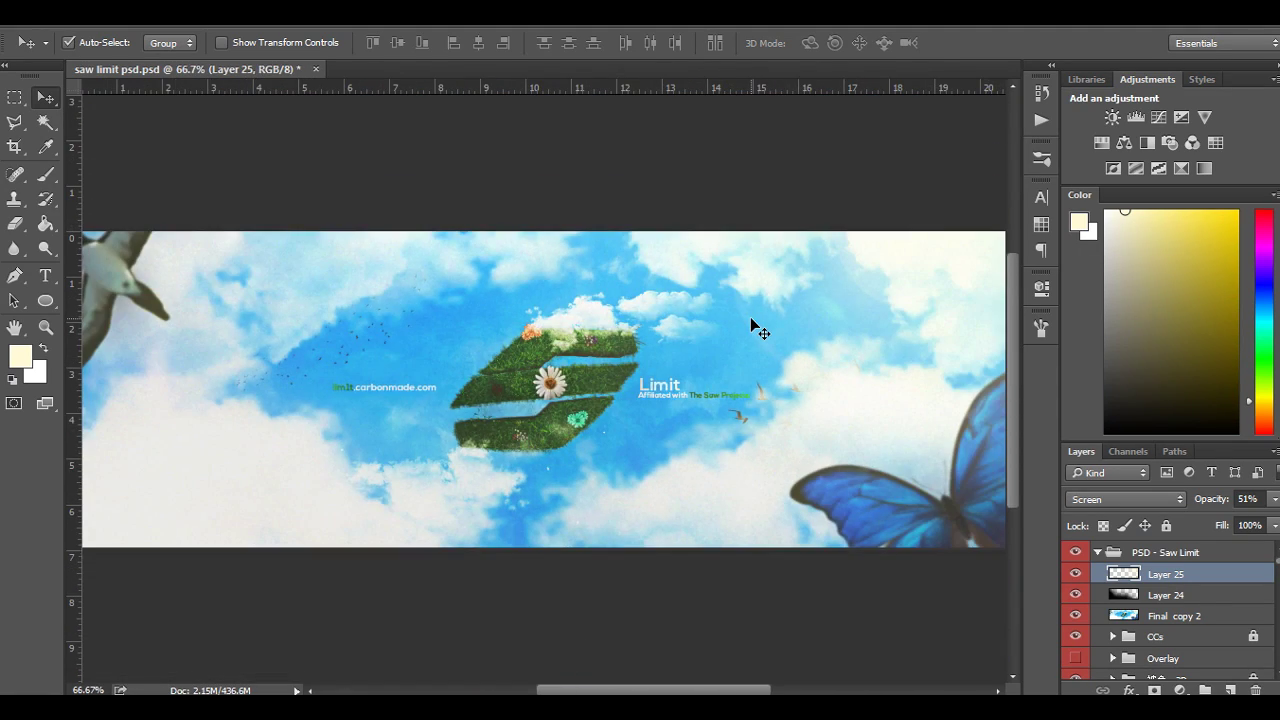